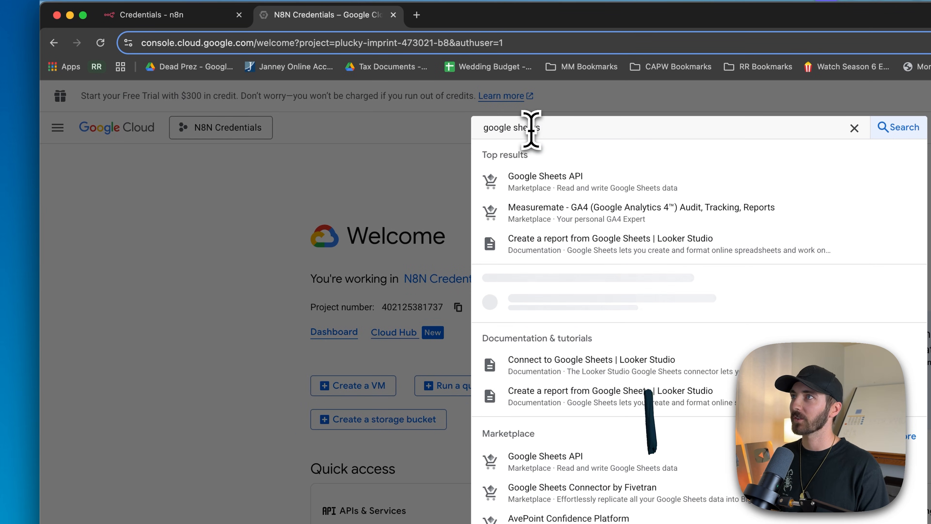
Enable the Google Sheets API and the Gmail API for the N8N Credentials project
left_click(547, 186)
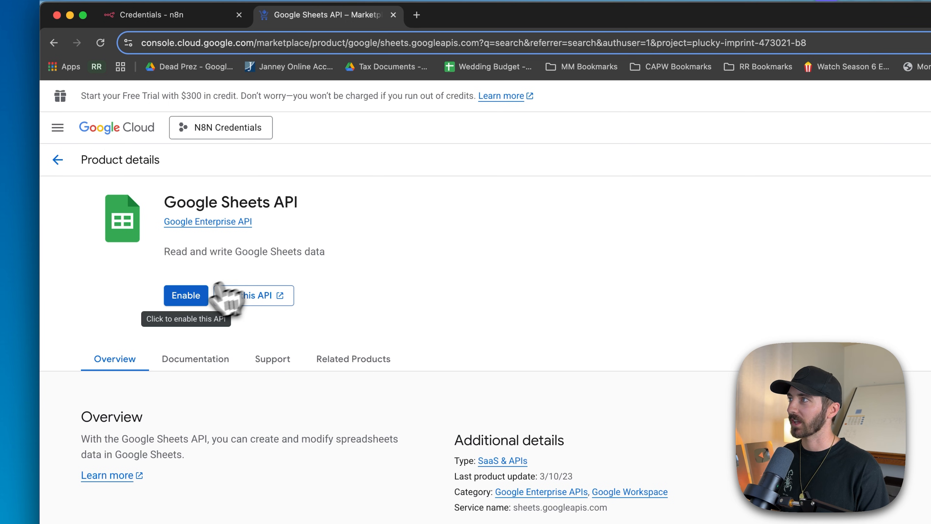
left_click(185, 298)
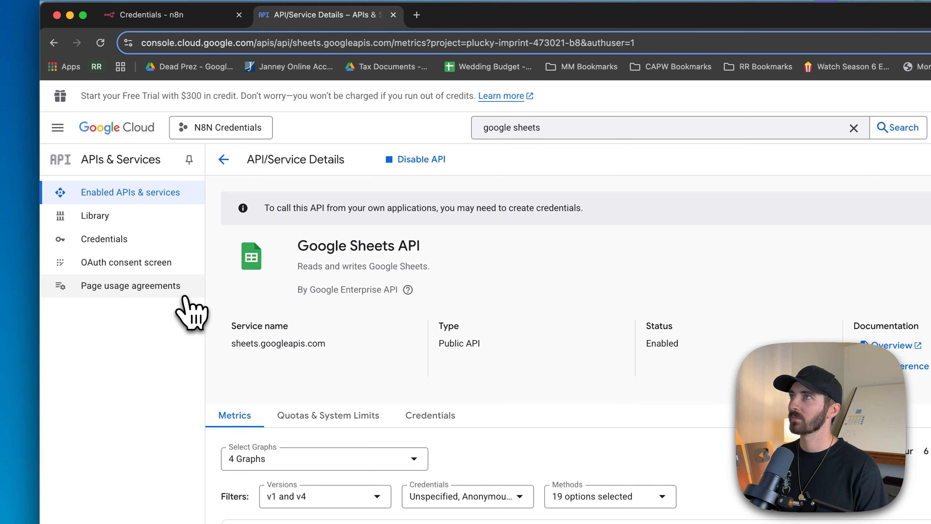
triple_click(548, 126)
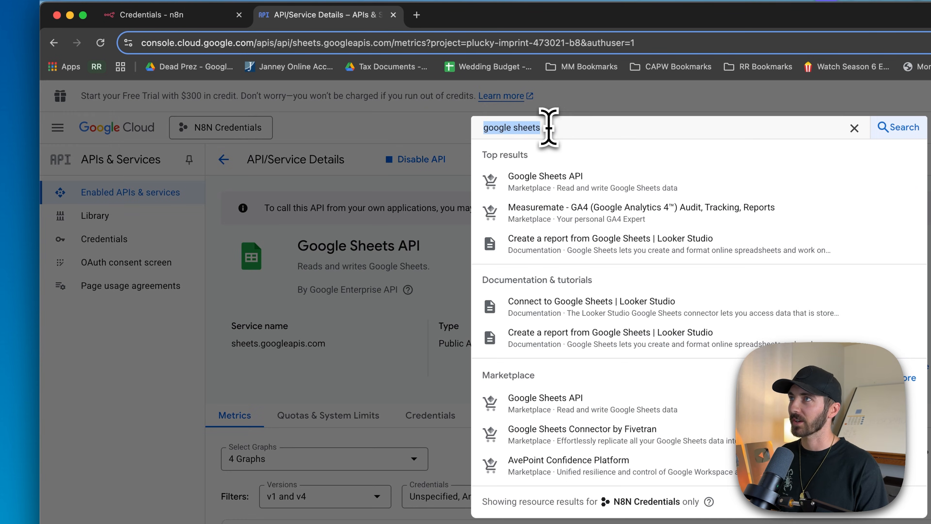
type("gmail")
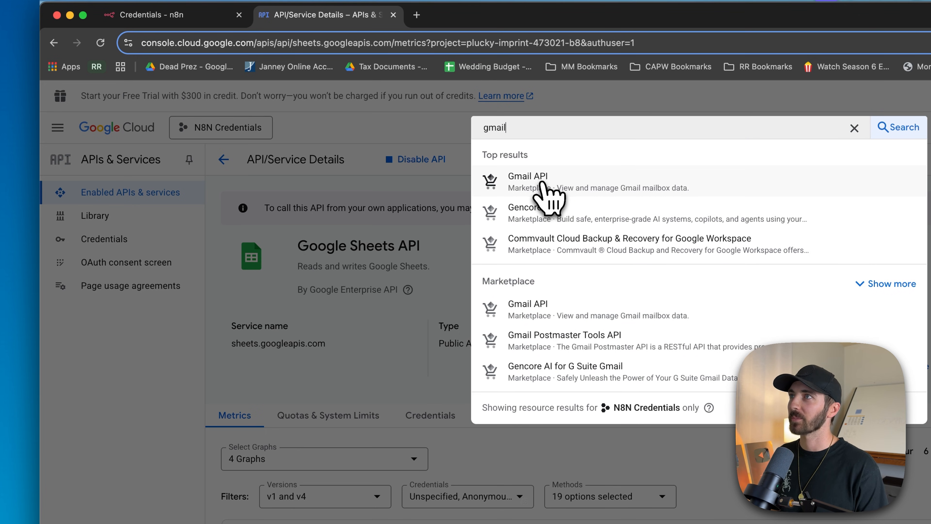
left_click(540, 185)
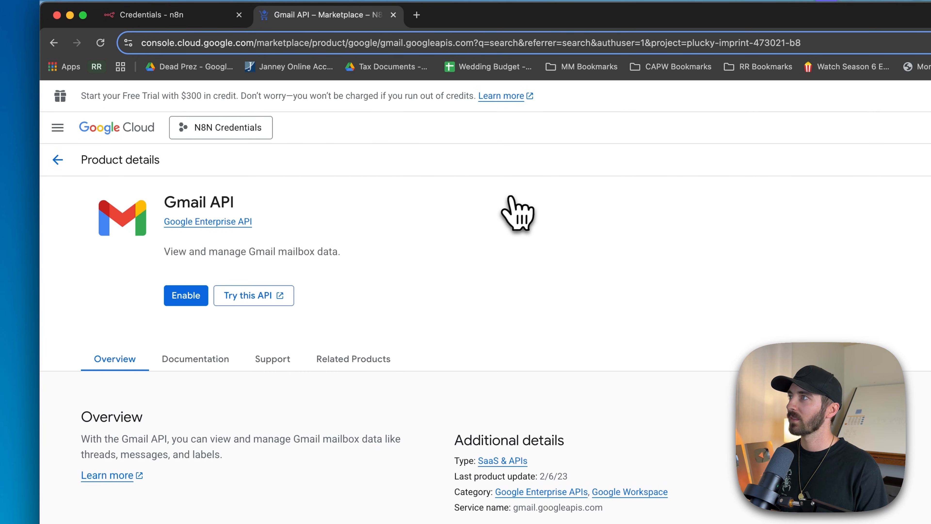
left_click(185, 297)
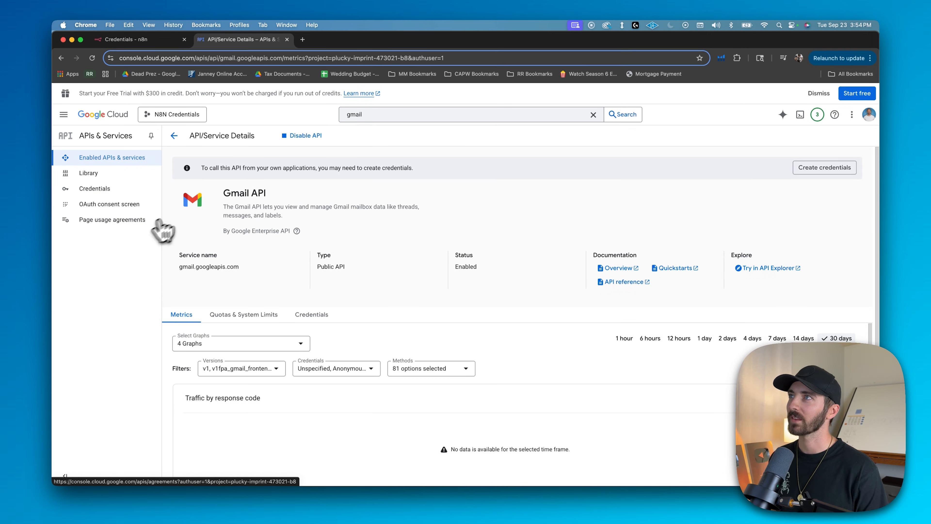
Find the Google Drive API and enable it for the N8N Credentials project
left_click(364, 116)
type("google drive")
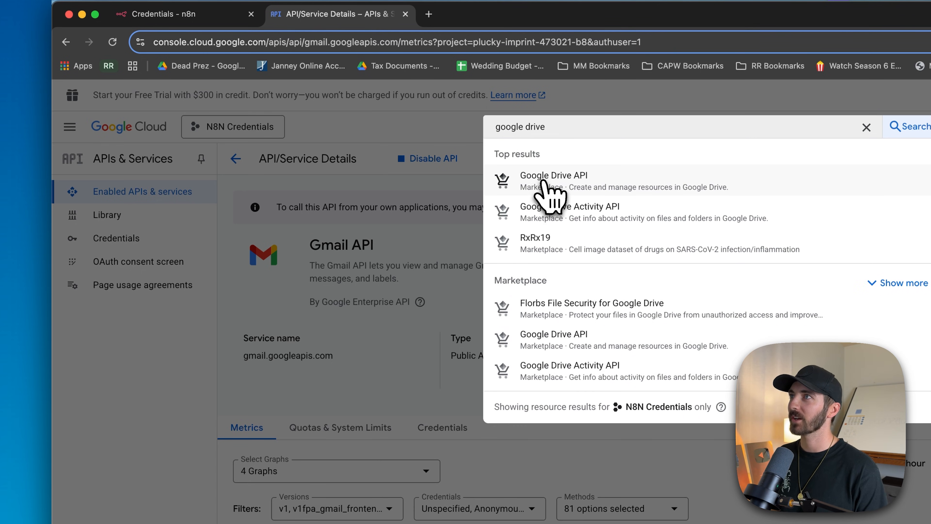
left_click(550, 195)
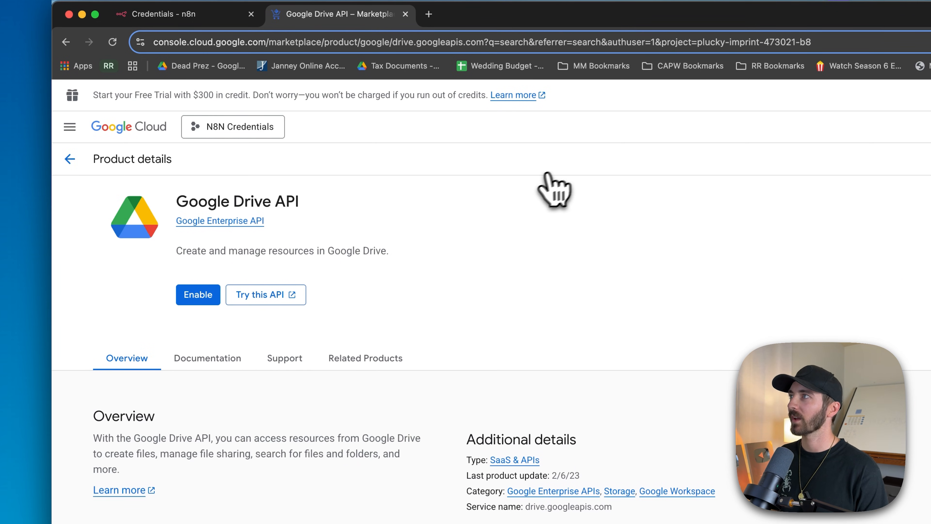
left_click(196, 296)
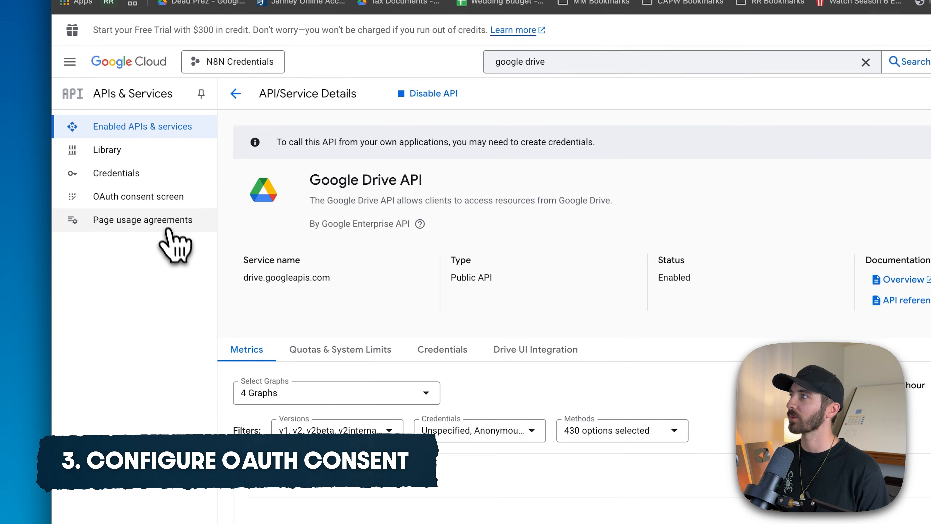
Start the OAuth consent configuration with the app name N8N, the account's support email and an External audience
left_click(137, 200)
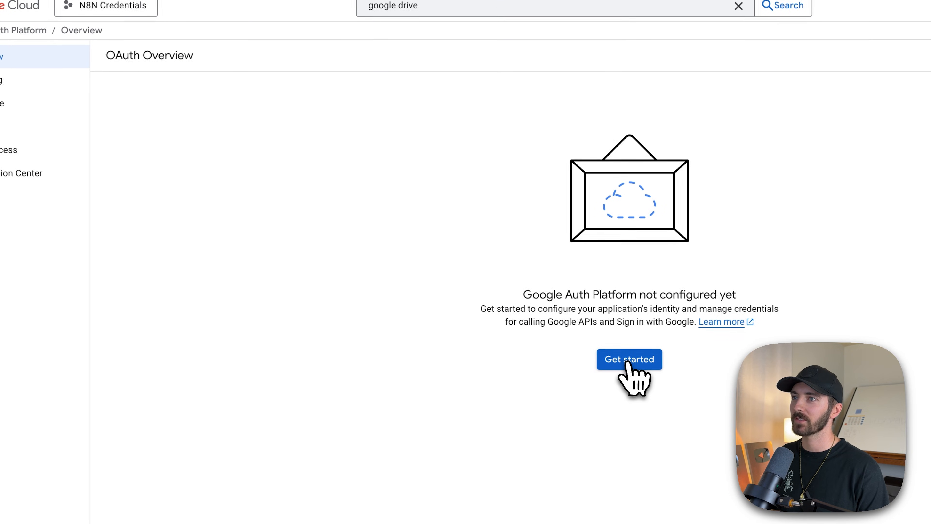
left_click(628, 361)
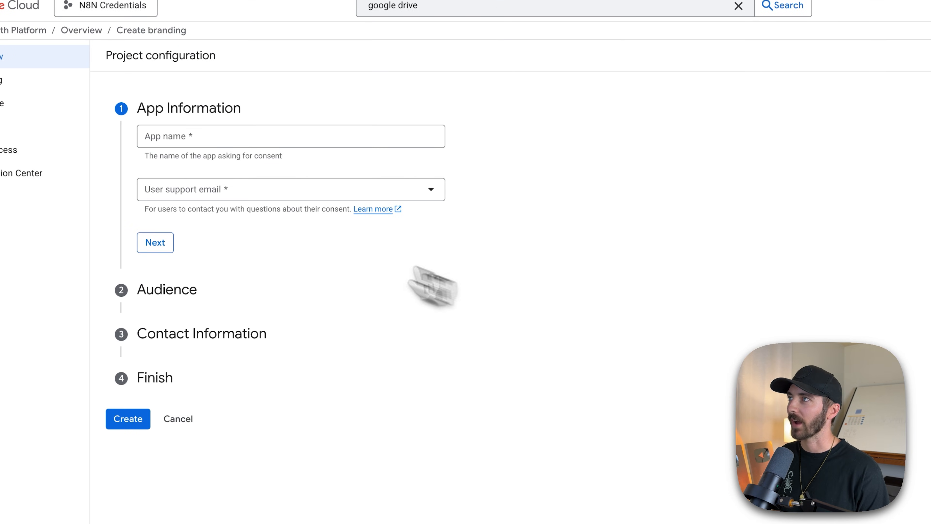
left_click(292, 140)
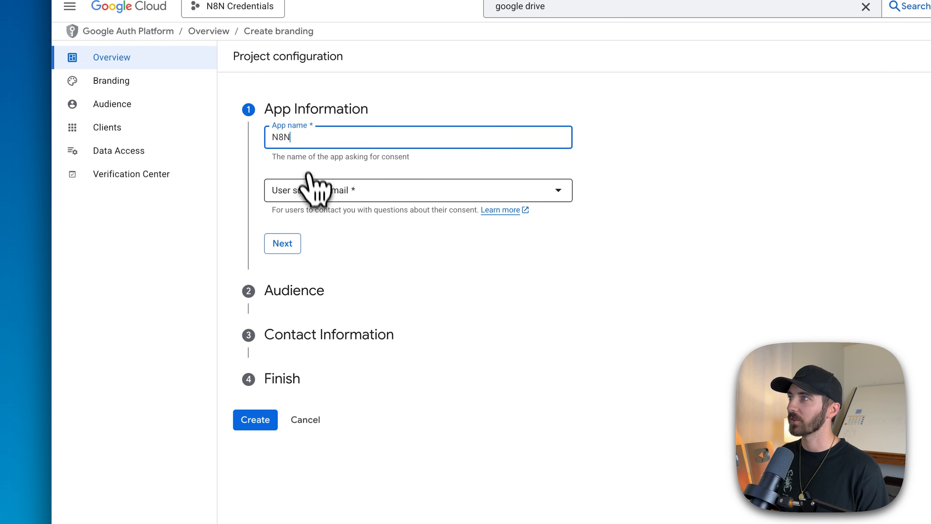
left_click(310, 192)
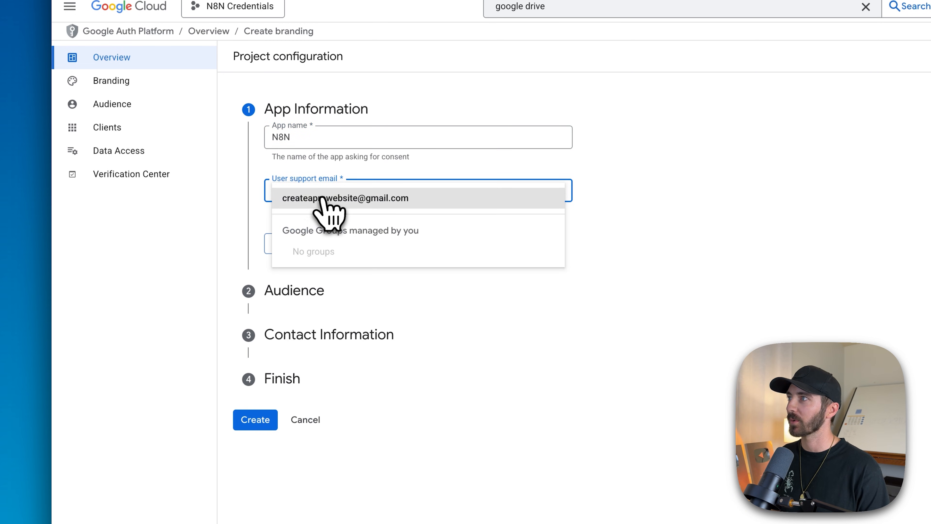
left_click(321, 199)
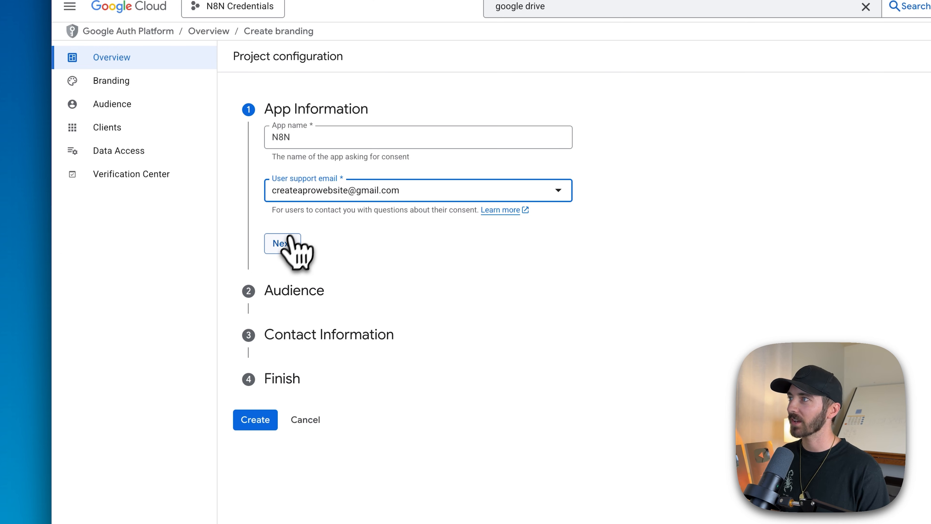
left_click(284, 244)
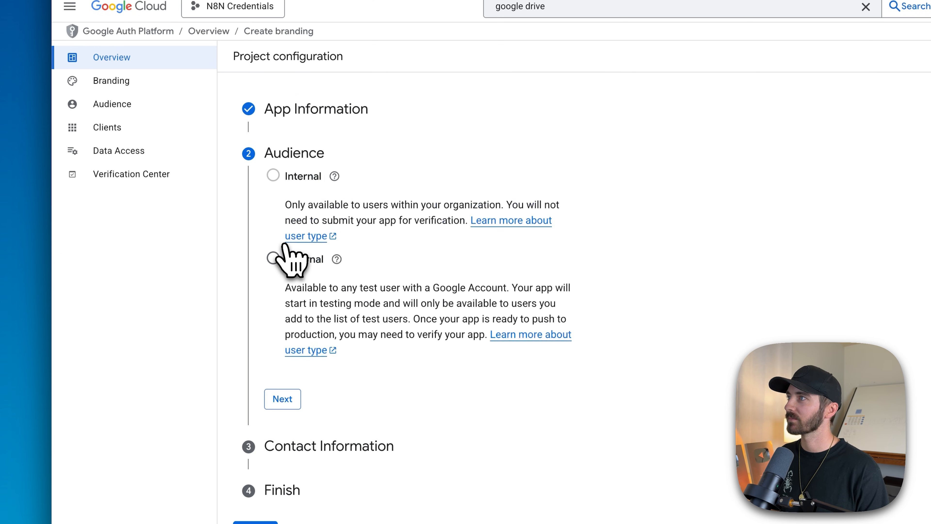
left_click(273, 258)
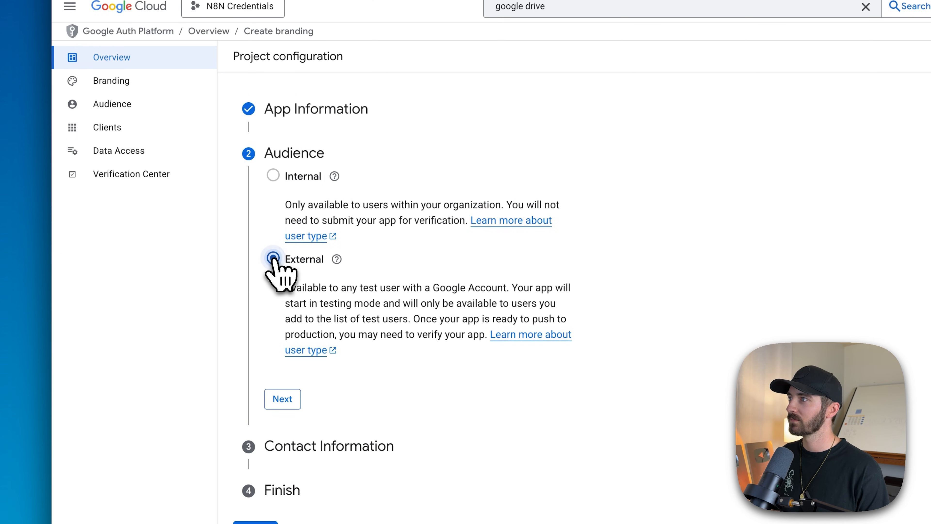
left_click(279, 402)
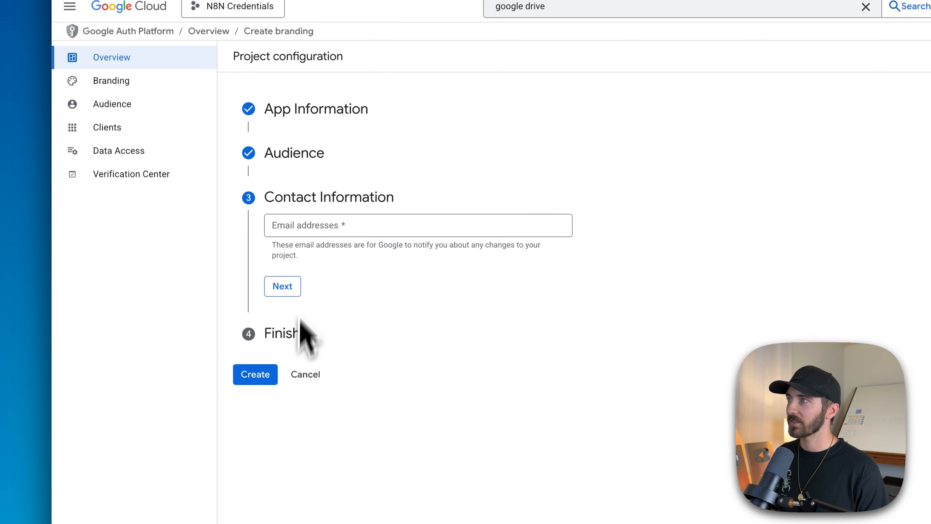
Enter the contact email address, agree to the user data policy and create the OAuth configuration
left_click(295, 227)
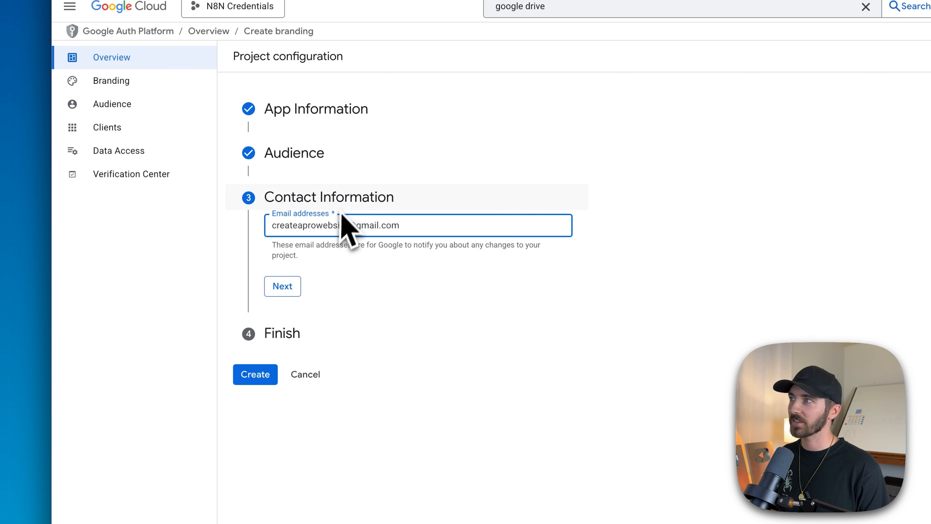
left_click(283, 287)
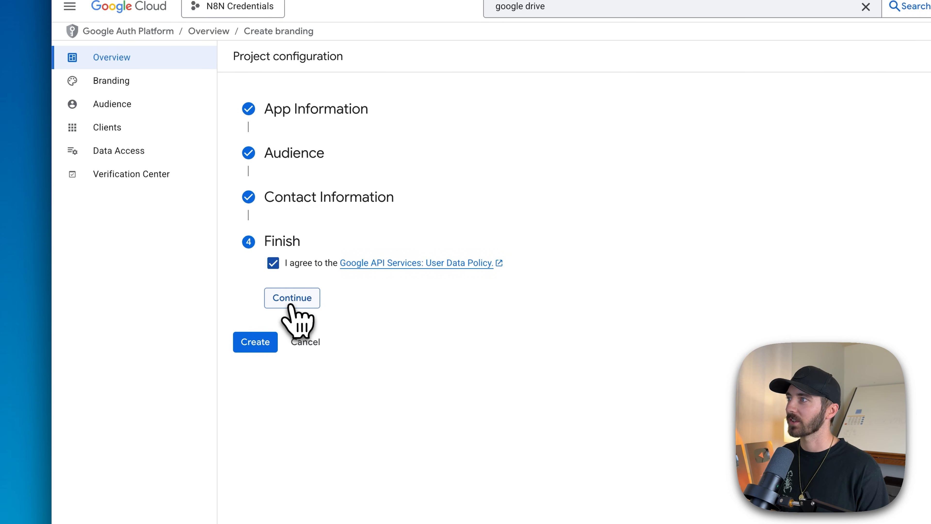
left_click(290, 304)
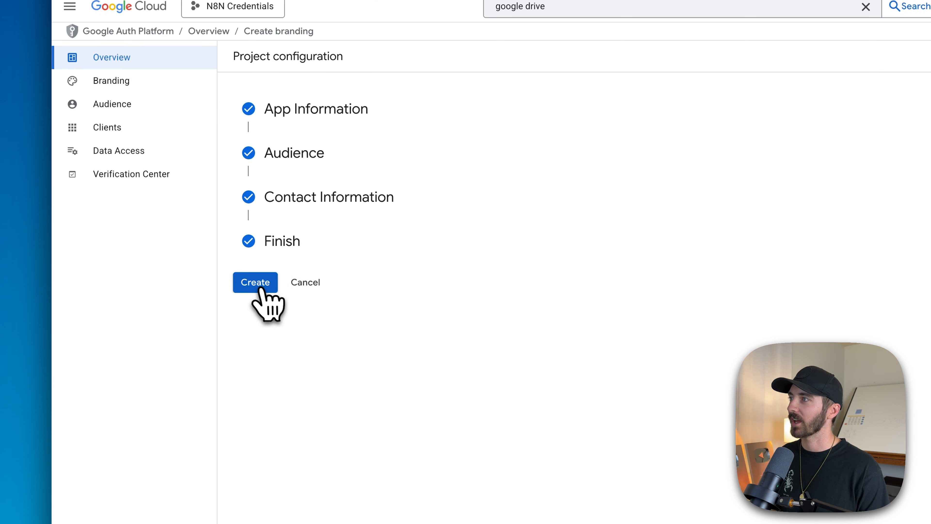
left_click(257, 283)
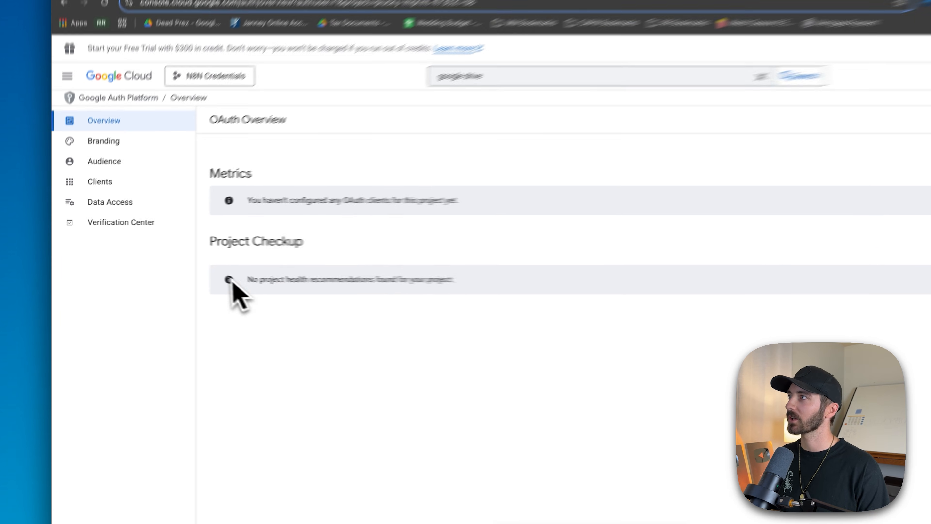
Select all scopes on the first page of the app's data access scope list and update the selection
left_click(123, 203)
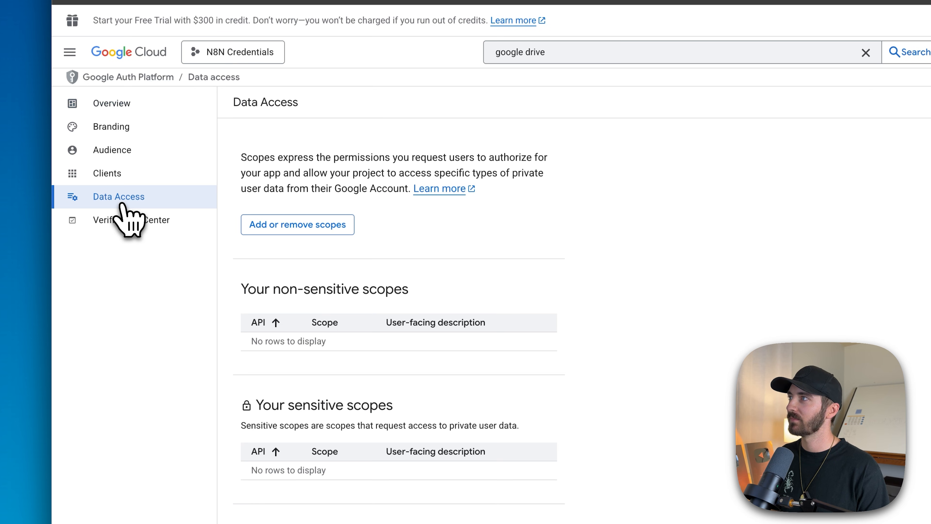
left_click(292, 231)
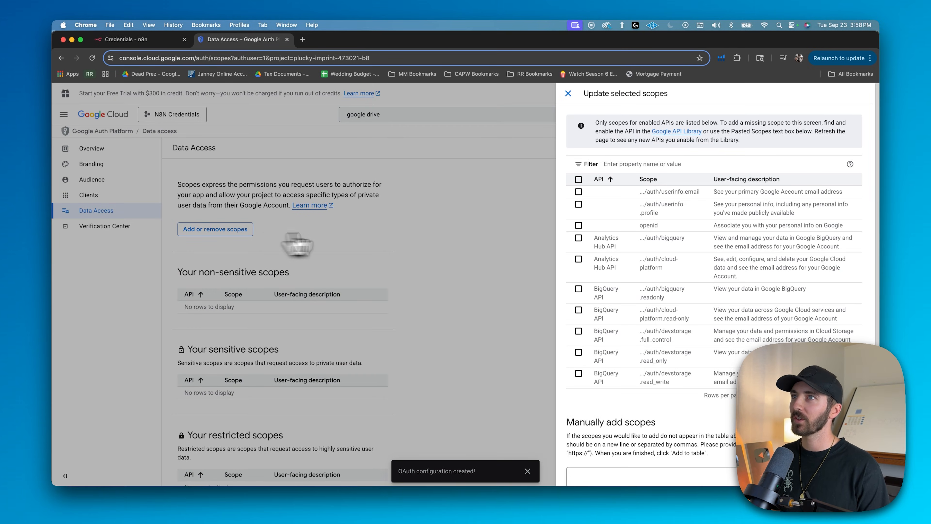
left_click(578, 180)
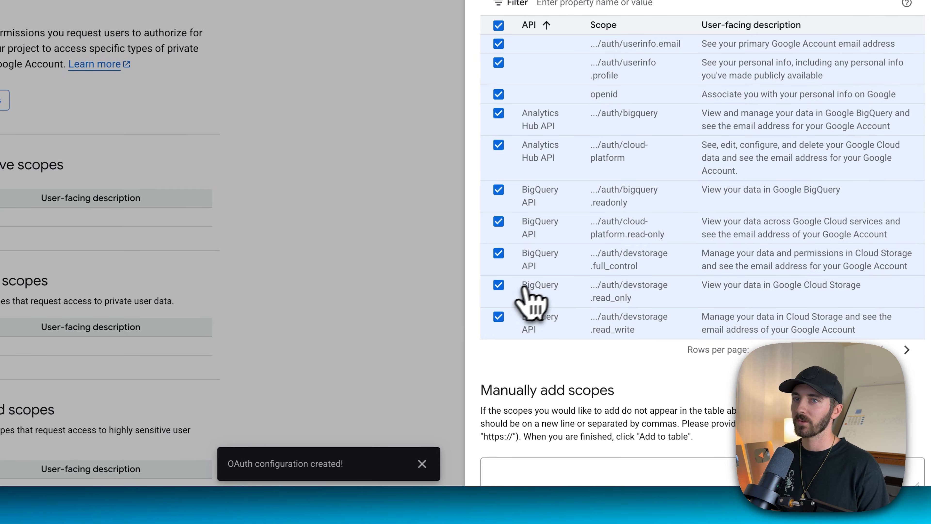
scroll(531, 293, "down", 2)
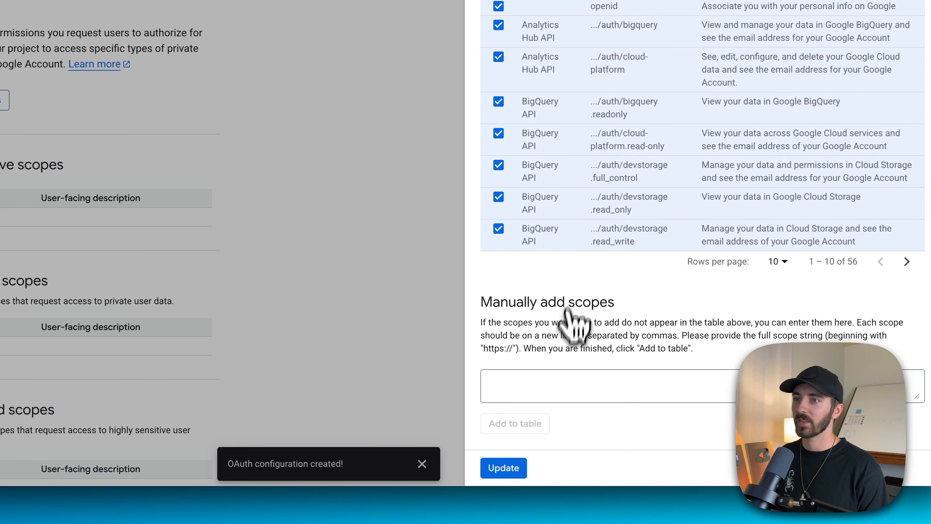
left_click(499, 469)
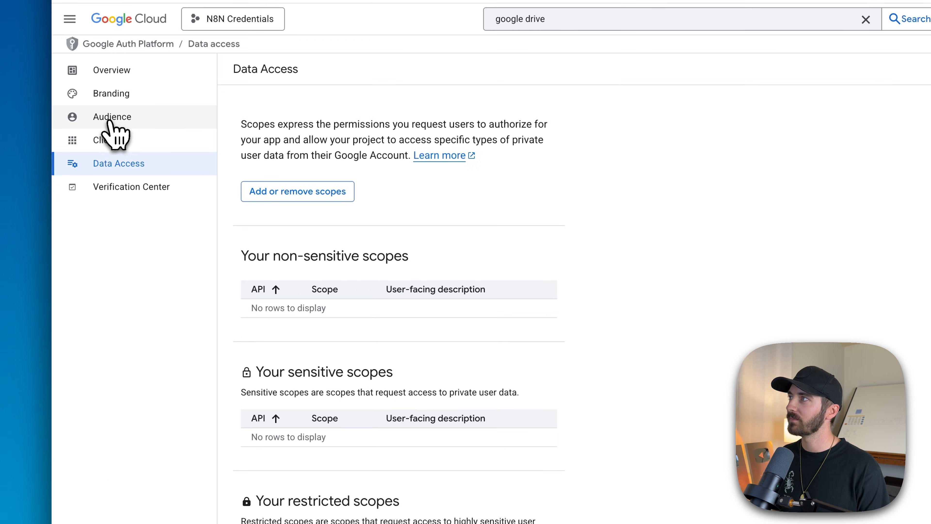
Add the account's email address as a test user in the app's audience settings and save it
left_click(90, 180)
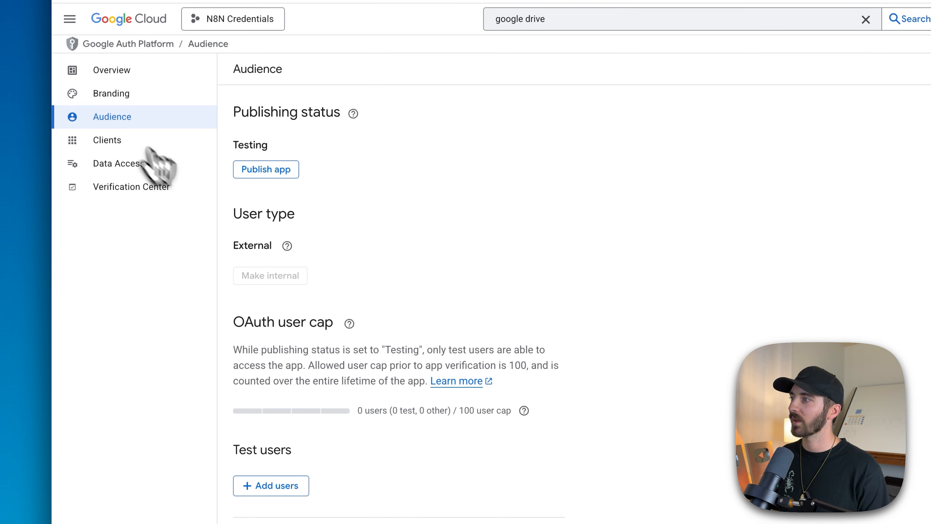
scroll(349, 378, "down", 2)
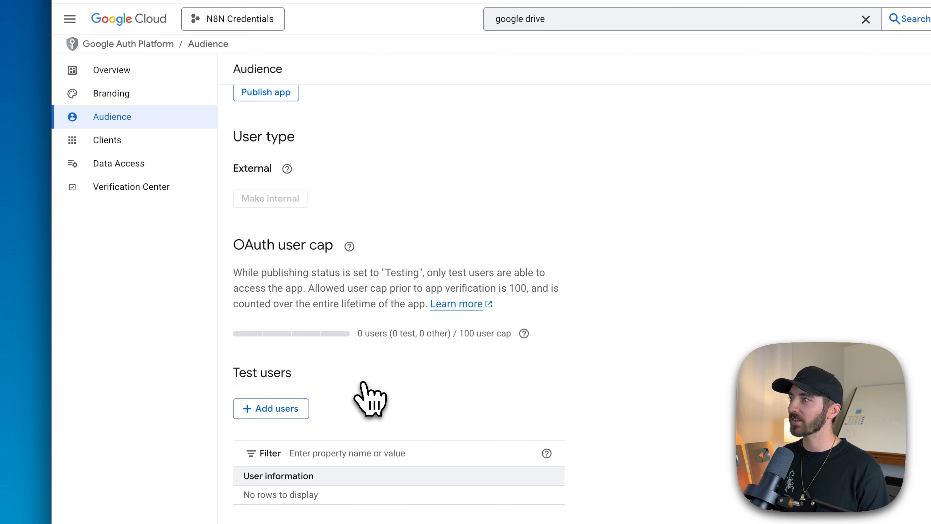
left_click(275, 413)
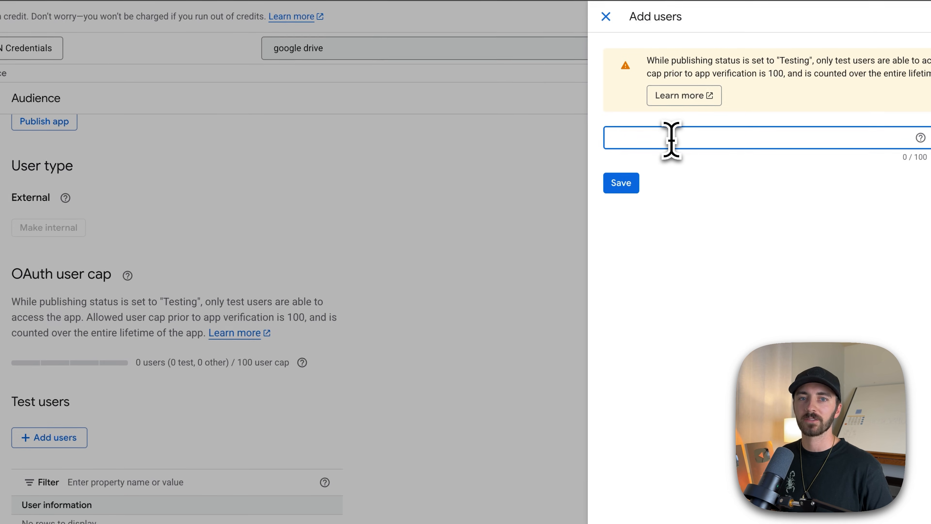
key("Return")
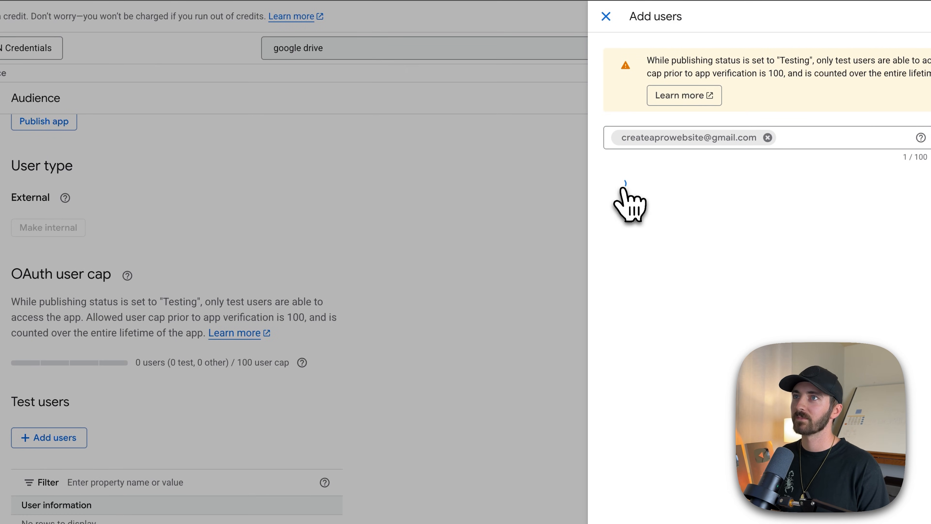
left_click(623, 185)
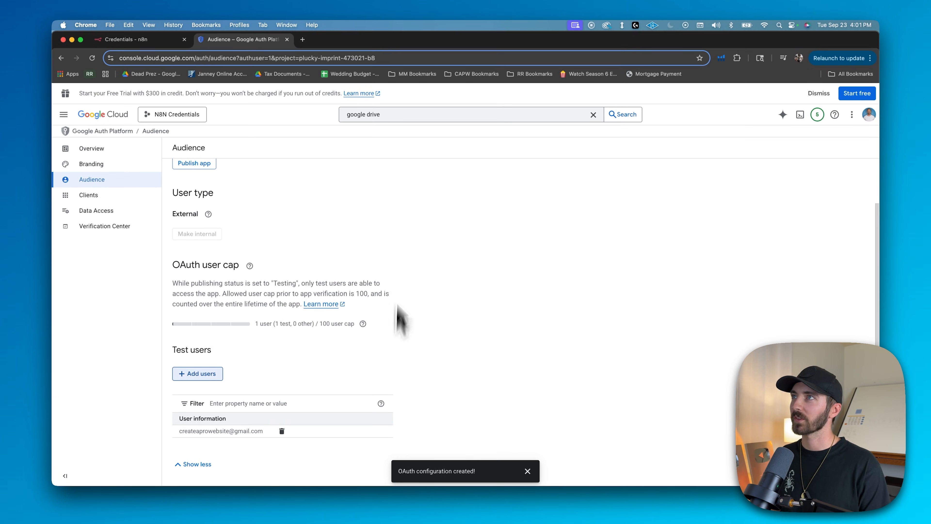
Search for google sheets and open the management page of the Google Sheets API
left_click(392, 110)
left_click_drag(385, 110, 373, 111)
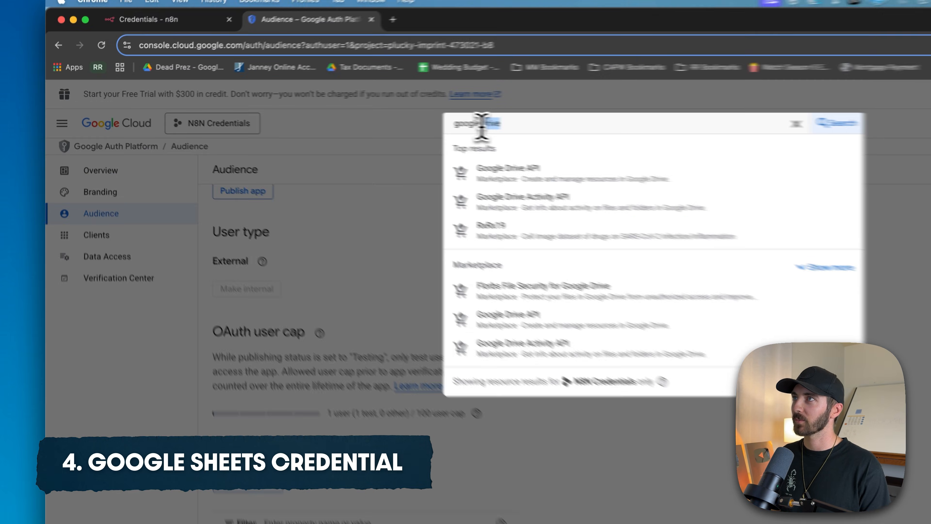
type("sheets")
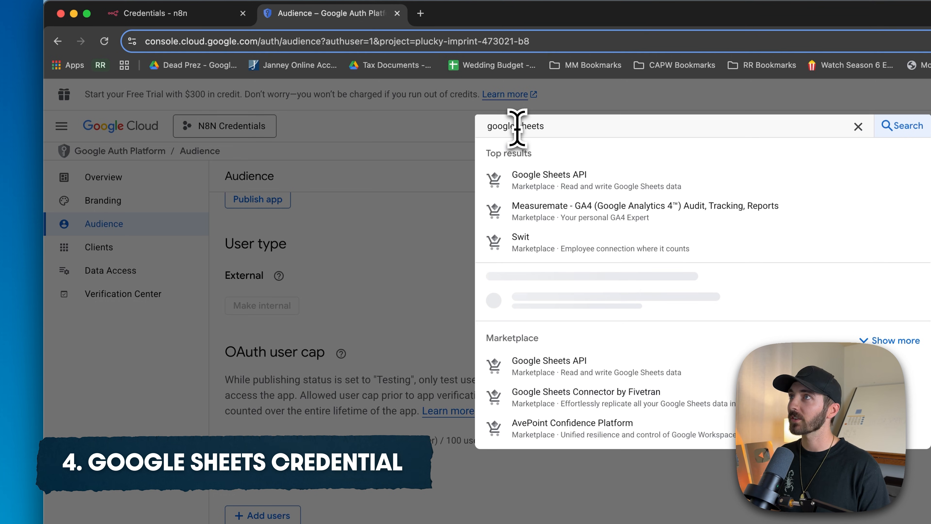
left_click(545, 186)
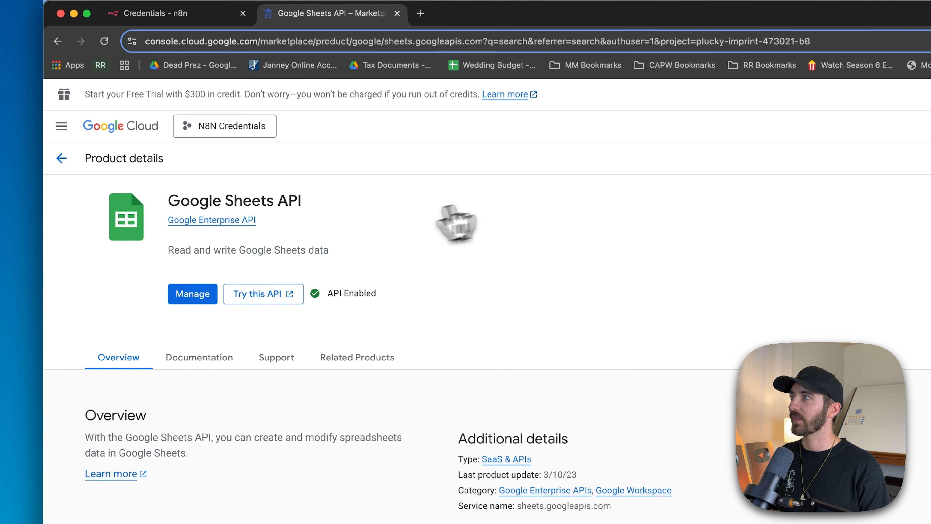
left_click(192, 294)
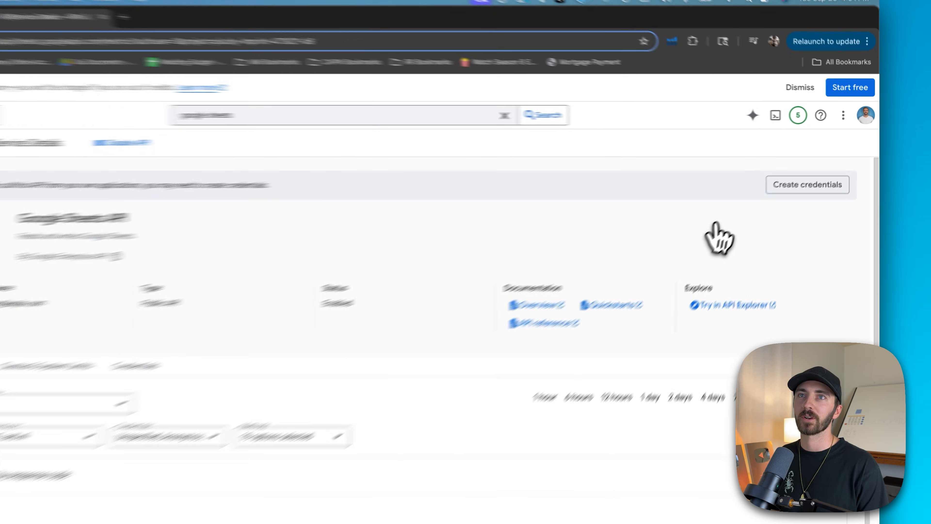
Start a Google Sheets API credential for user data, add all scopes on the first page of the scope list and save them
left_click(770, 204)
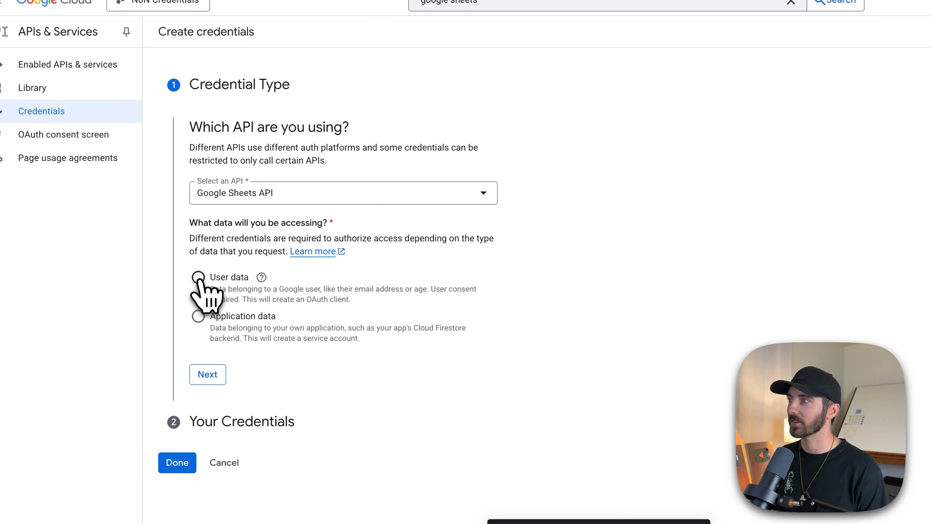
left_click(207, 378)
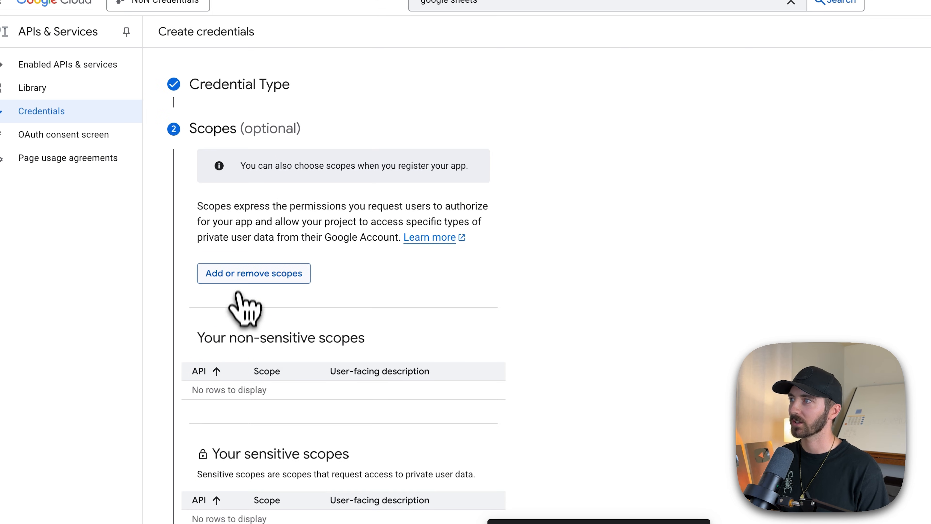
left_click(241, 283)
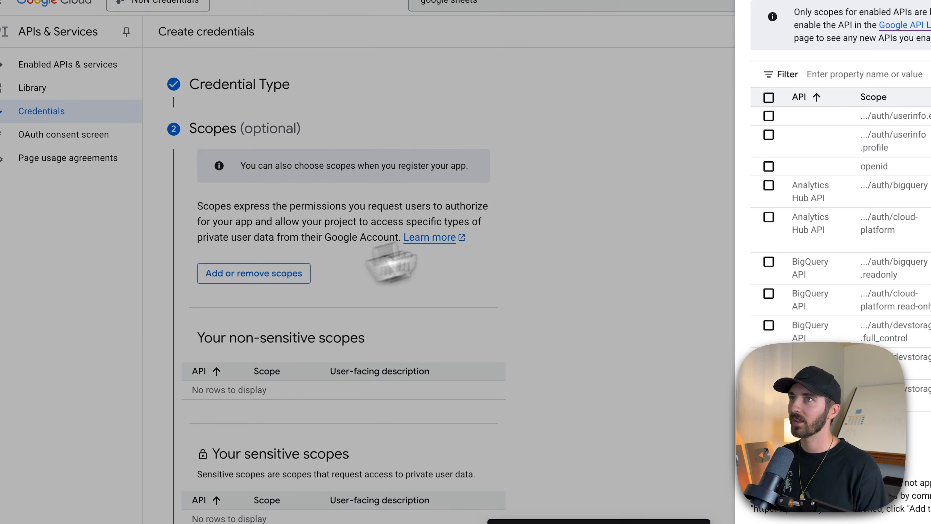
left_click(542, 110)
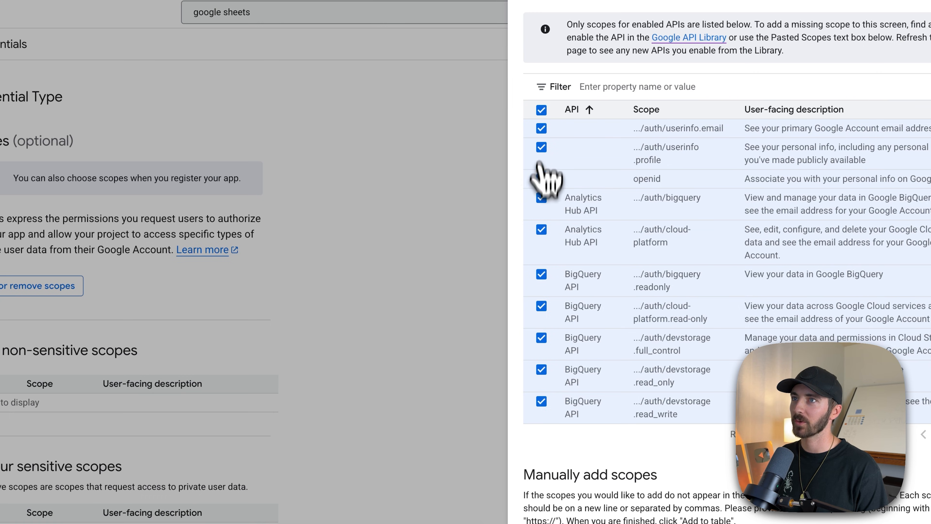
scroll(623, 399, "down", 2)
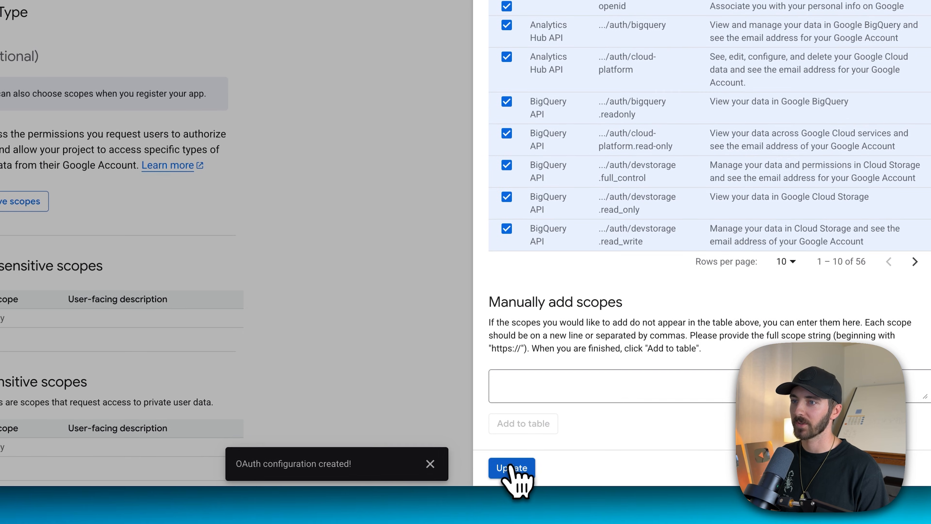
left_click(510, 471)
scroll(484, 358, "down", 10)
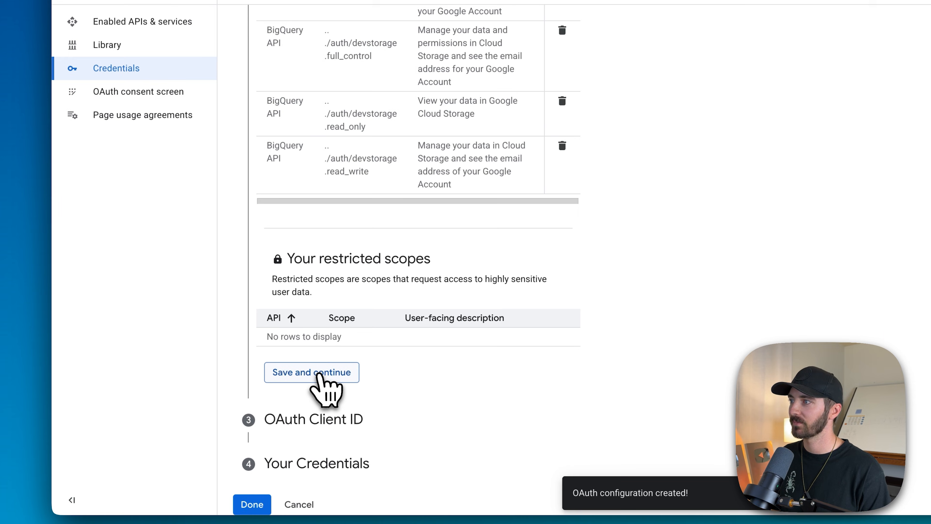
left_click(231, 392)
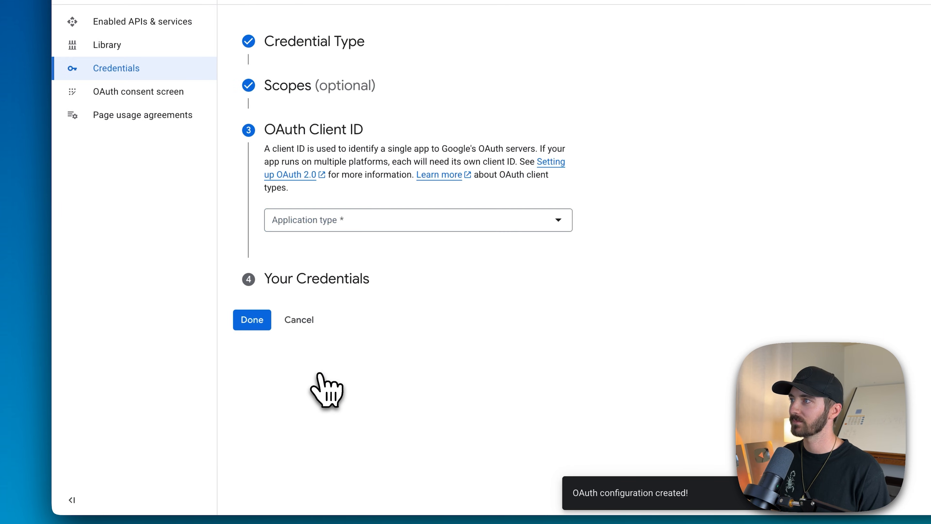
Set the OAuth client's application type to Web application
left_click(316, 221)
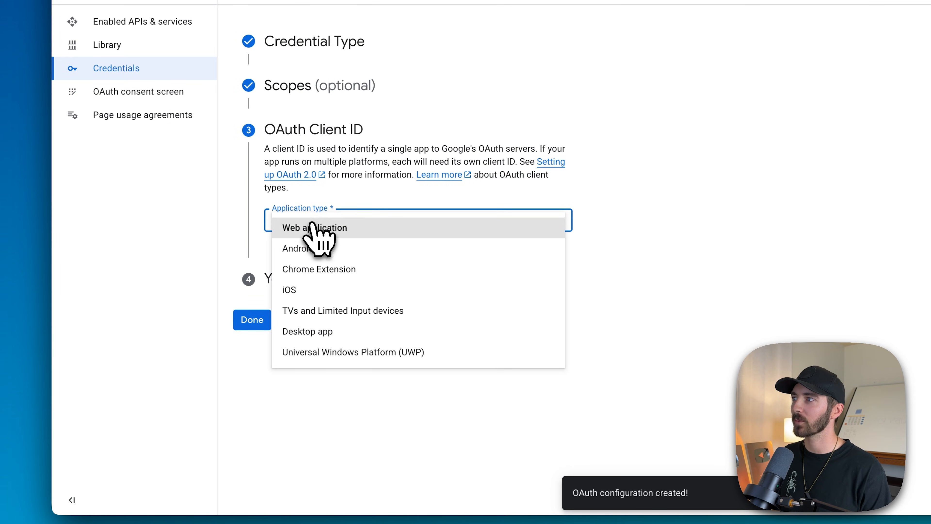
left_click(321, 234)
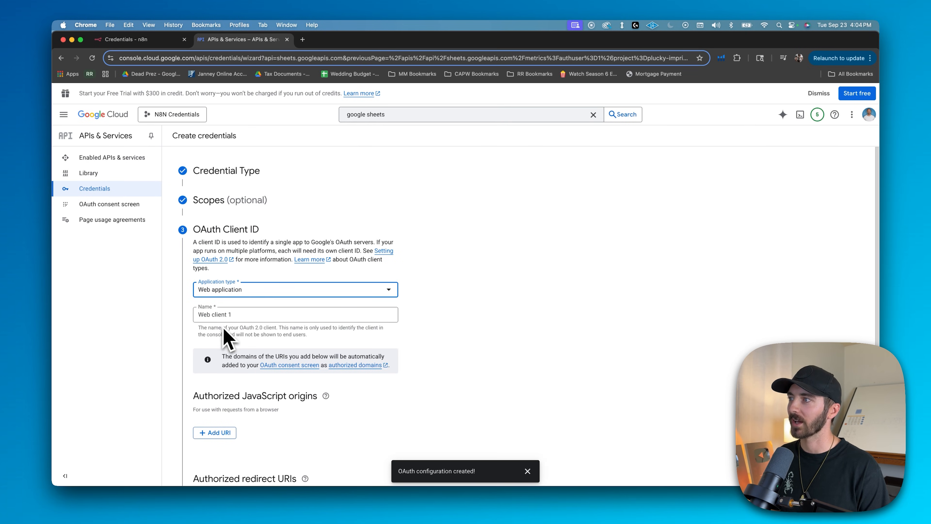
scroll(412, 349, "down", 4)
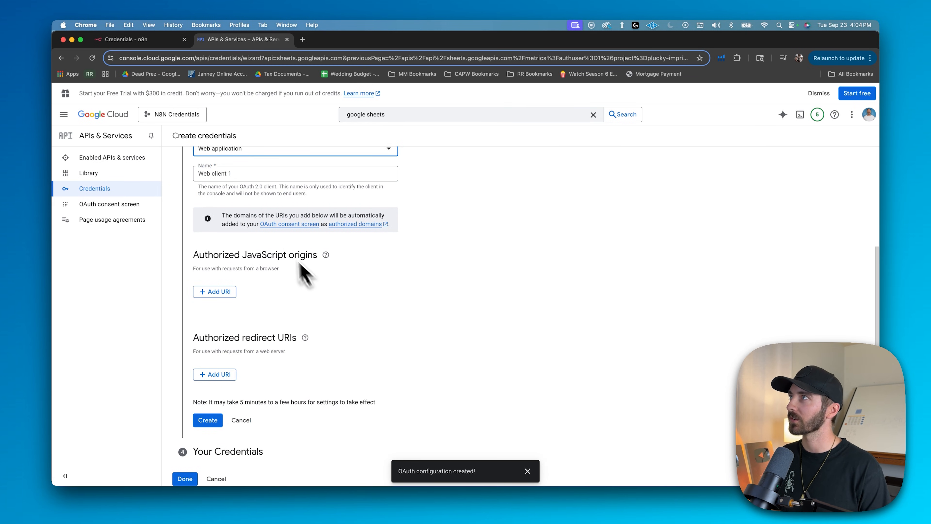
Switch to n8n, add a Google Sheets OAuth2 API credential and copy its OAuth redirect URL
left_click(153, 41)
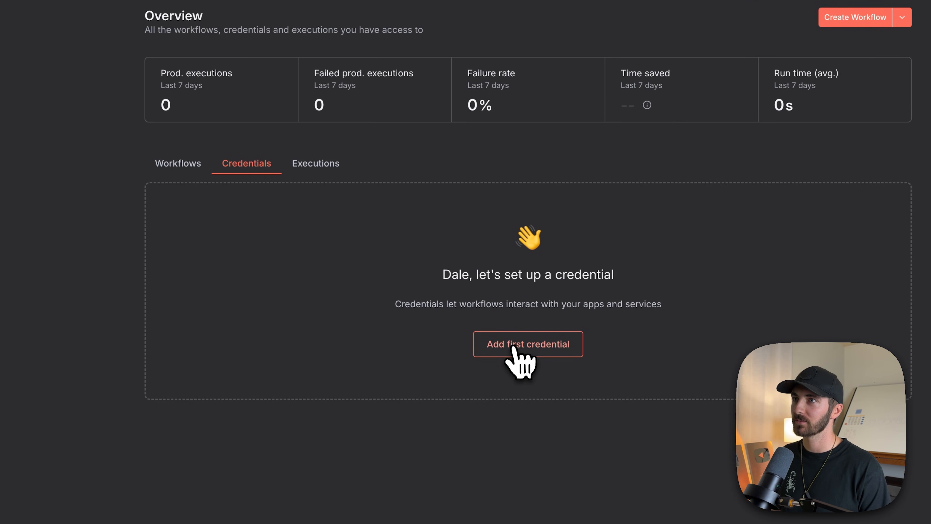
left_click(513, 346)
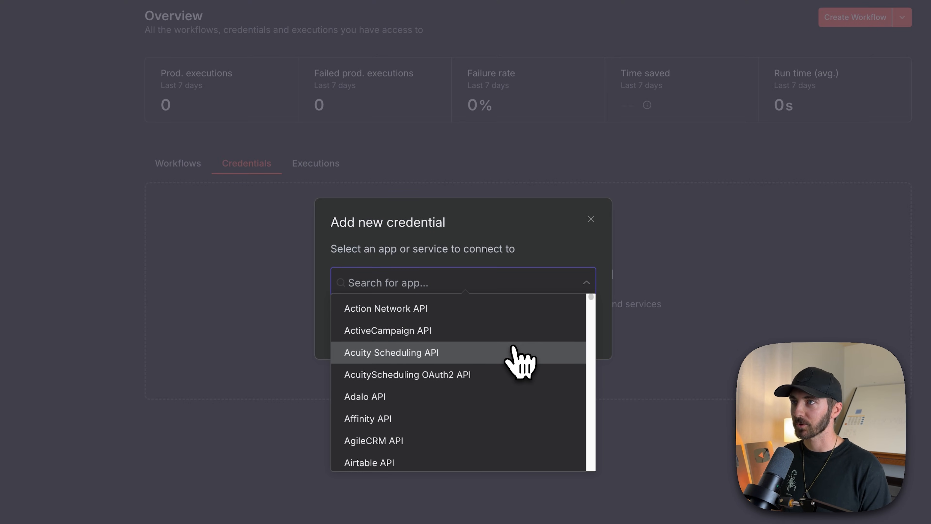
type("google sheets")
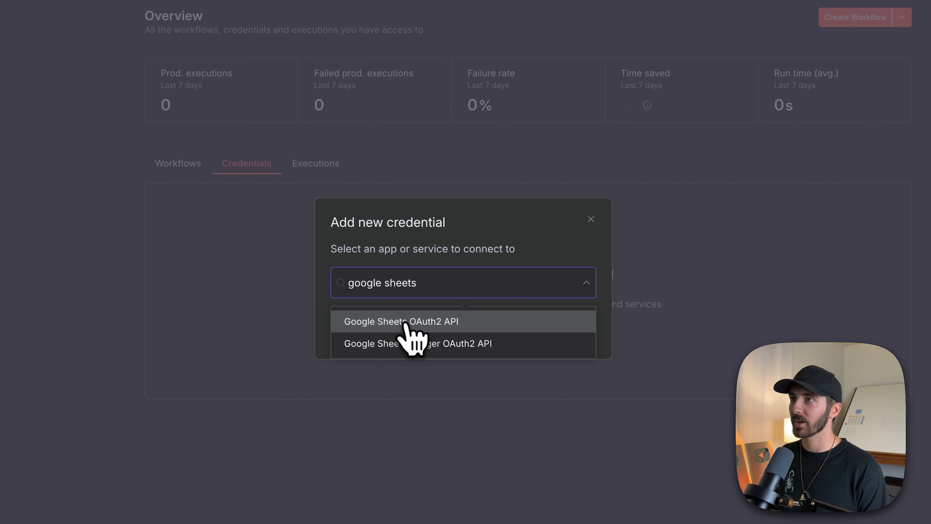
left_click(393, 322)
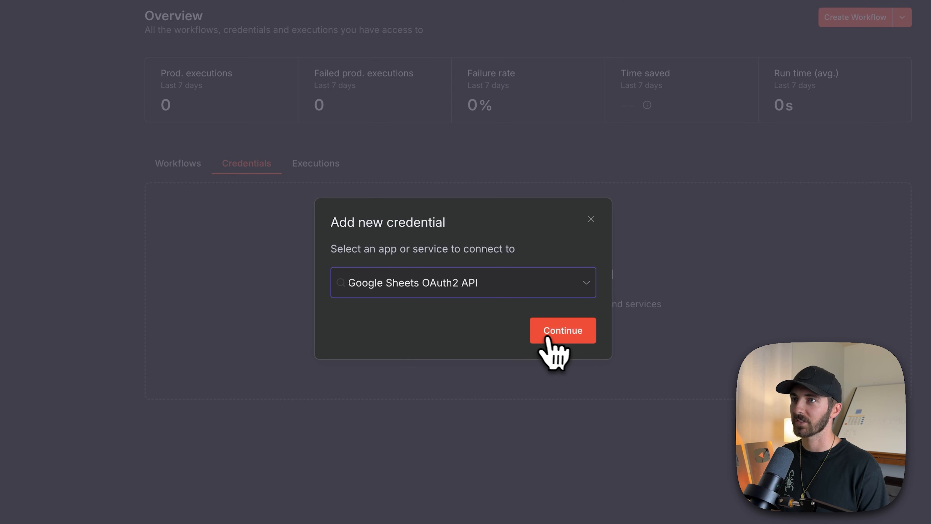
left_click(556, 342)
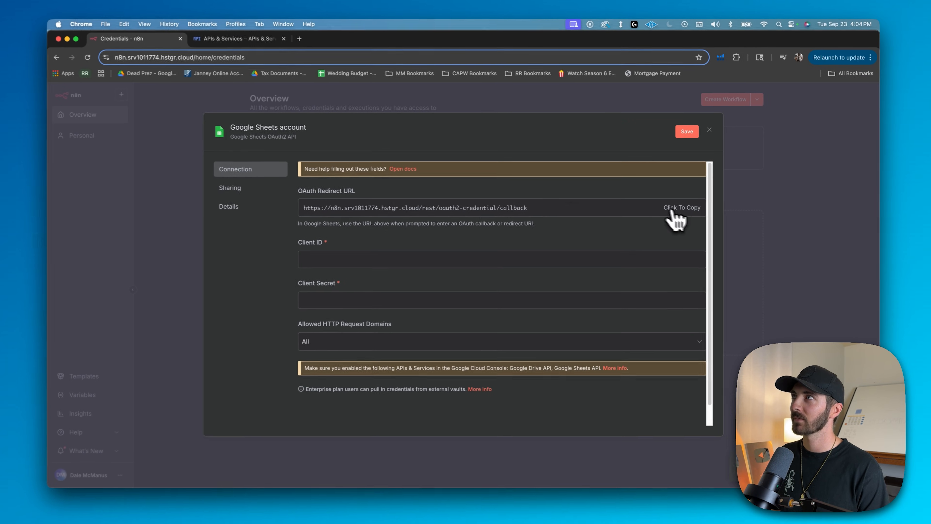
Back in Google Cloud, add the copied n8n callback URL as an authorized redirect URI and create the OAuth client
left_click(241, 41)
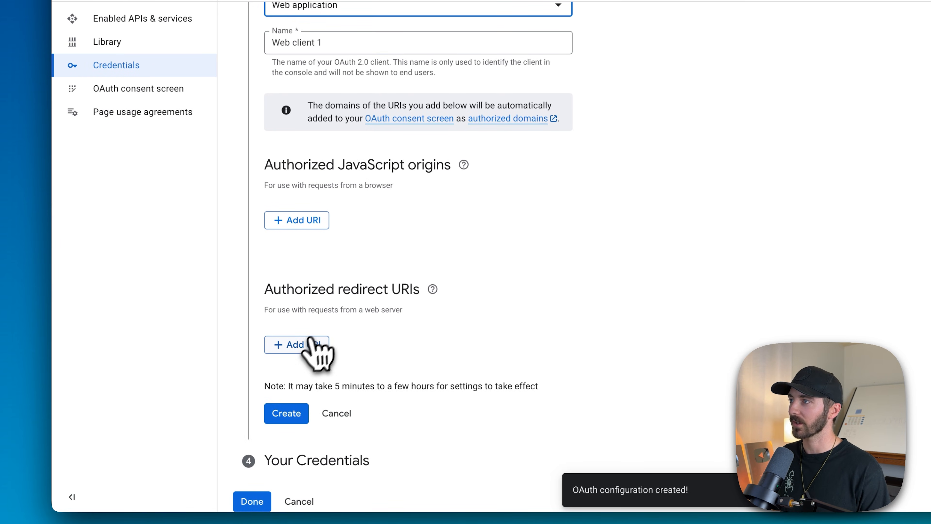
left_click(305, 346)
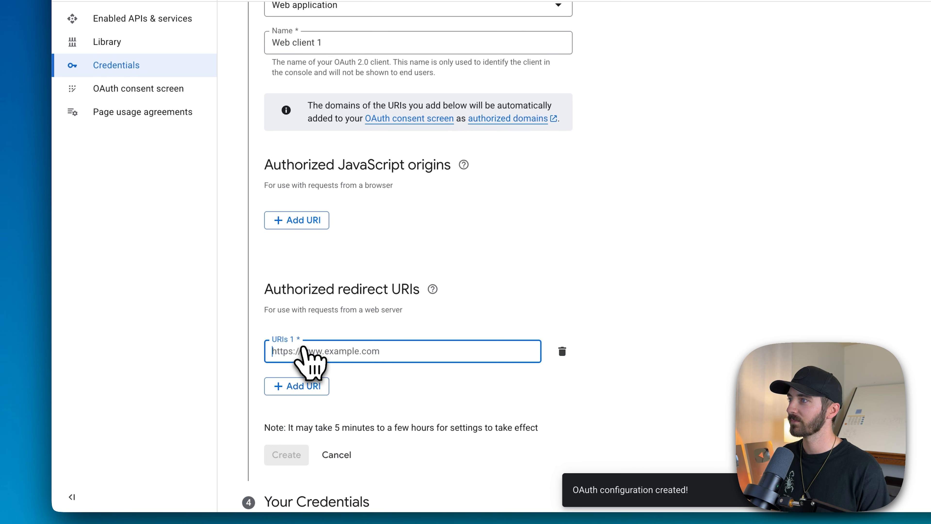
type("https://n8n.srv1011774.hstgr.cloud/rest/oauth2-credential/callback")
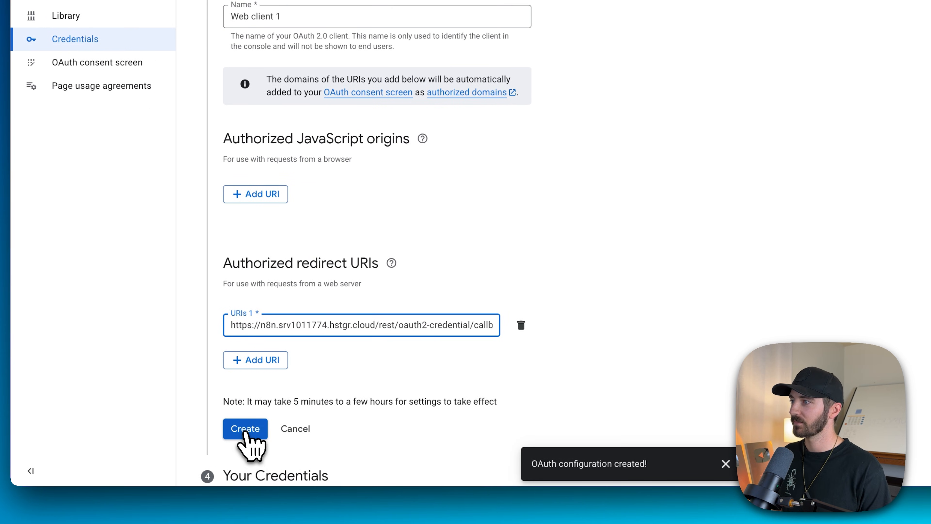
left_click(245, 432)
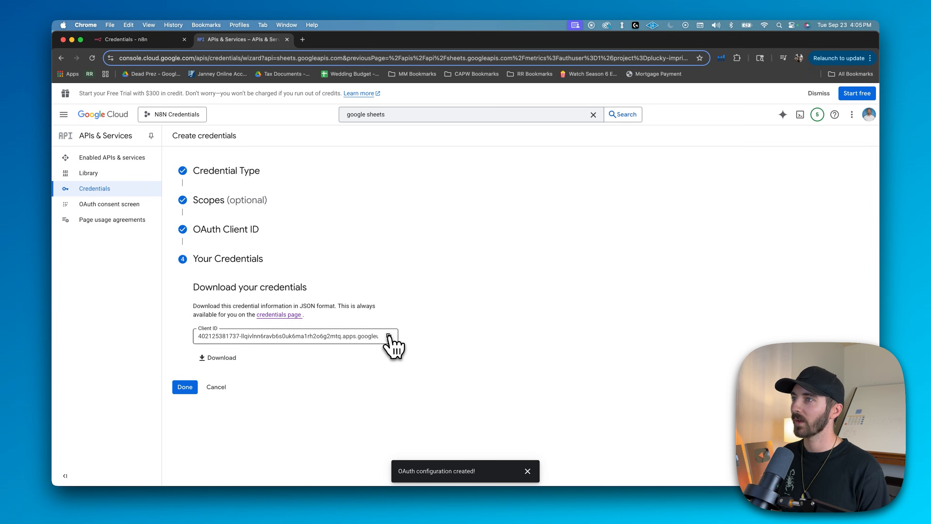
Copy the new client ID into the n8n Google Sheets credential, and finish the credential wizard in Google Cloud
left_click(146, 41)
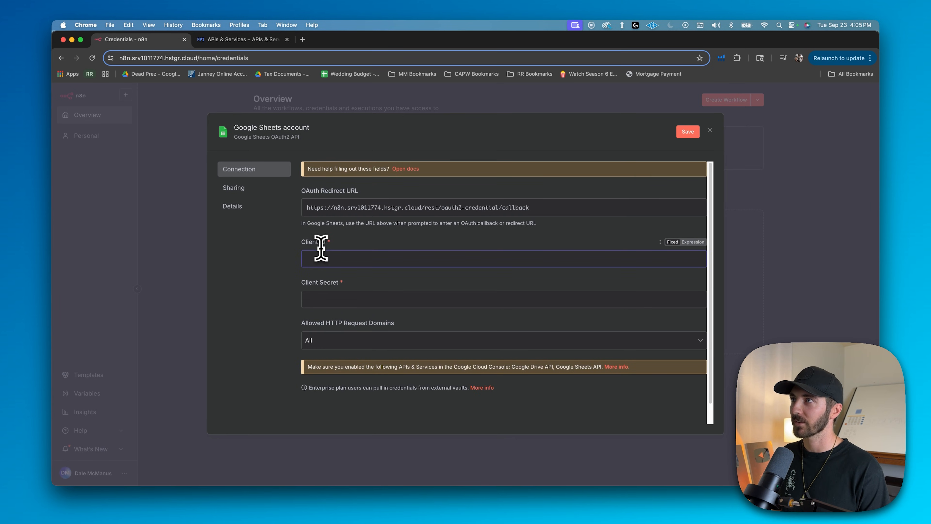
key("super+v")
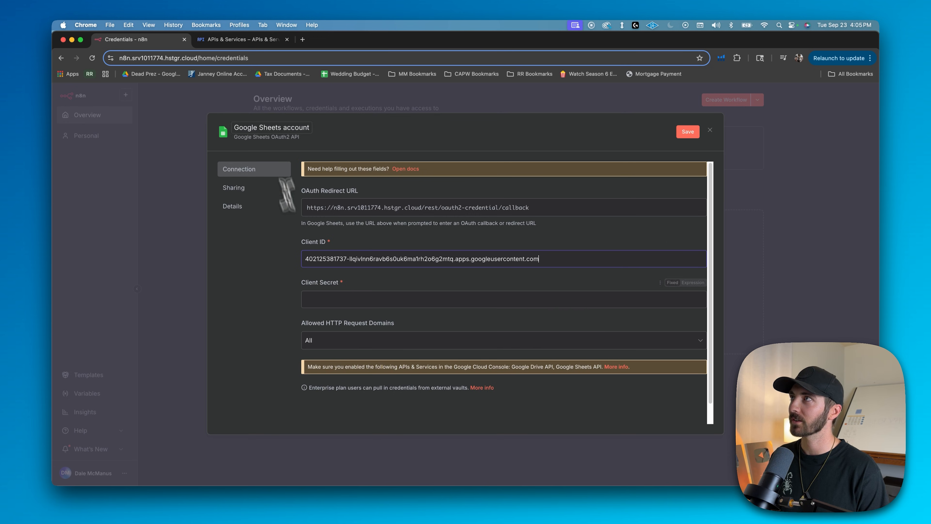
left_click(229, 41)
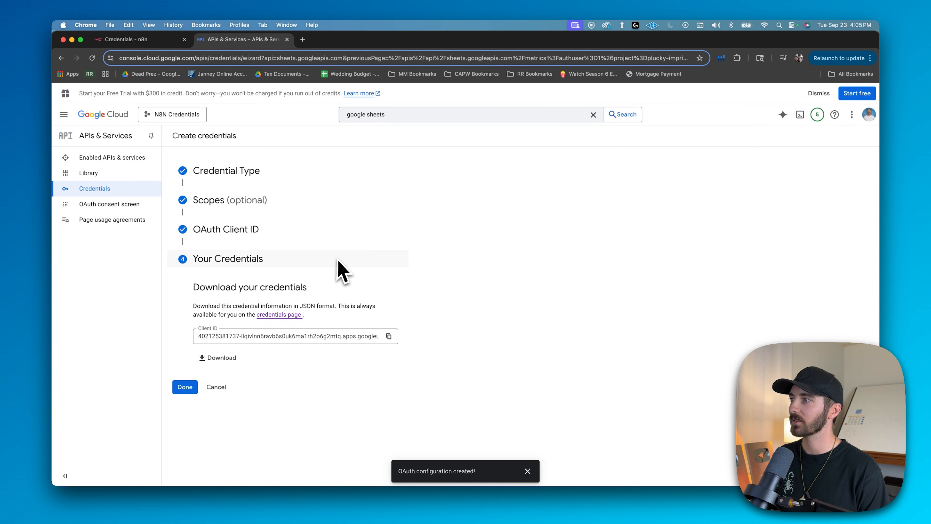
left_click(186, 388)
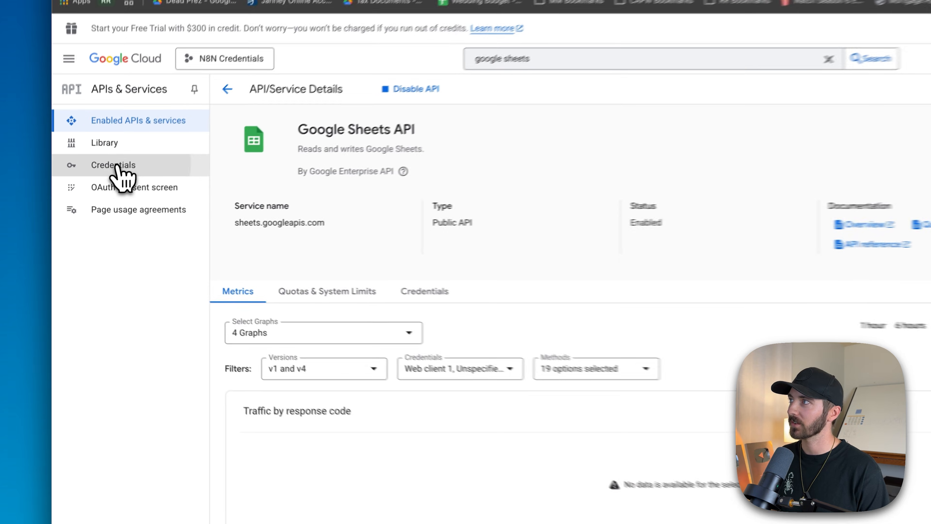
Copy the client secret of Web client 1 from the project's credentials into the n8n Google Sheets credential and save it
left_click(96, 189)
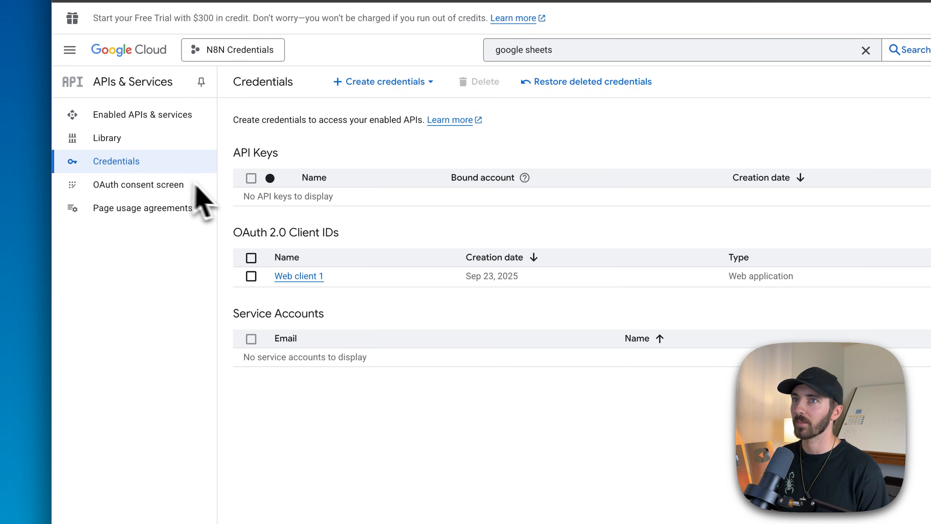
left_click(306, 281)
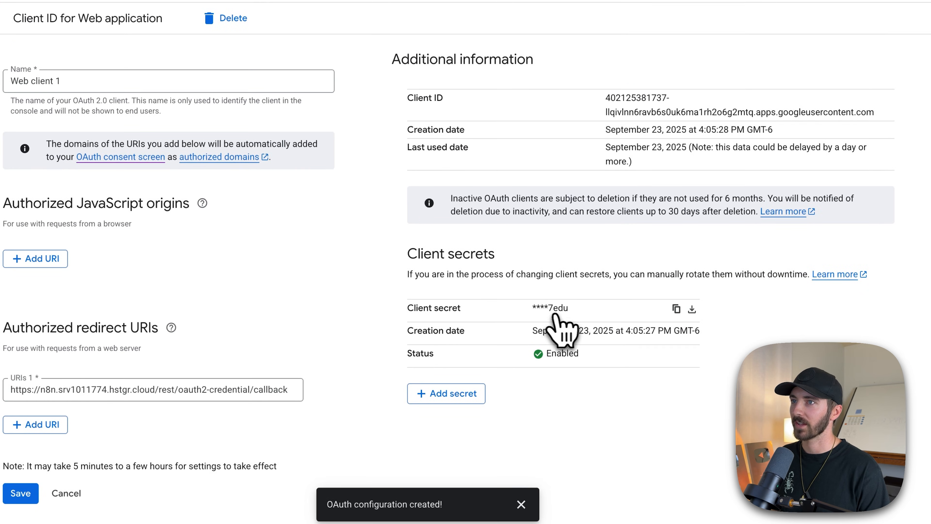
left_click(677, 309)
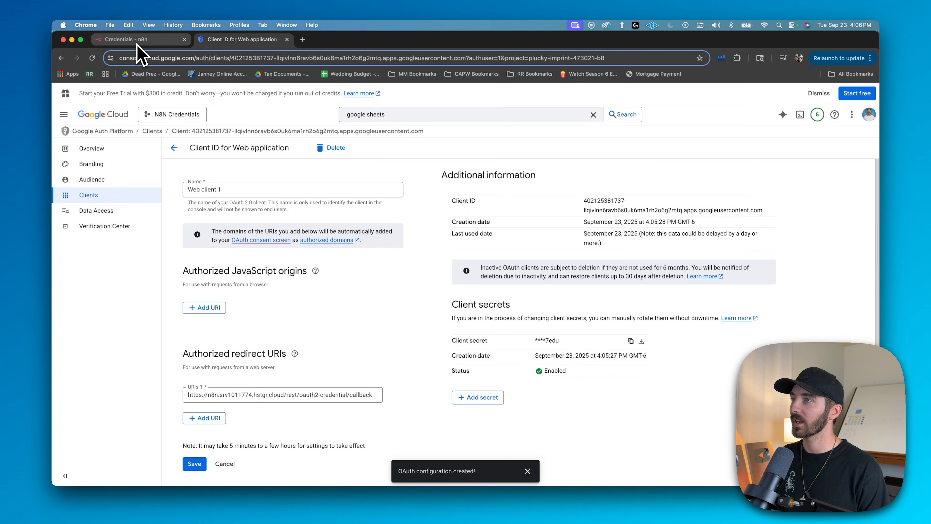
left_click(137, 44)
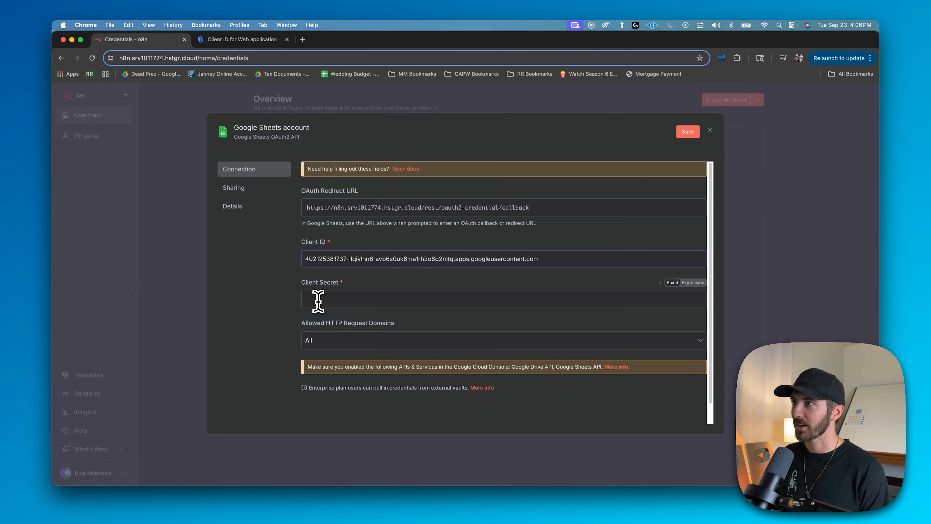
key("super+v")
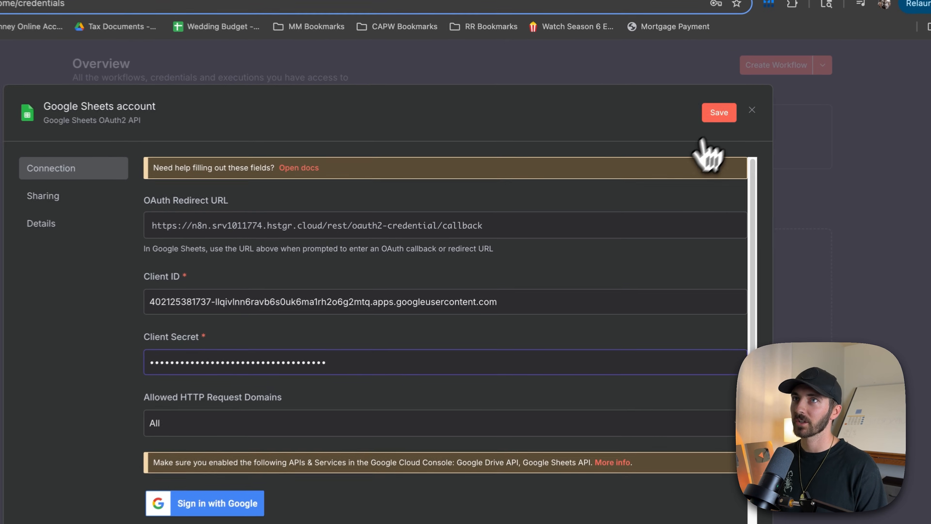
left_click(719, 113)
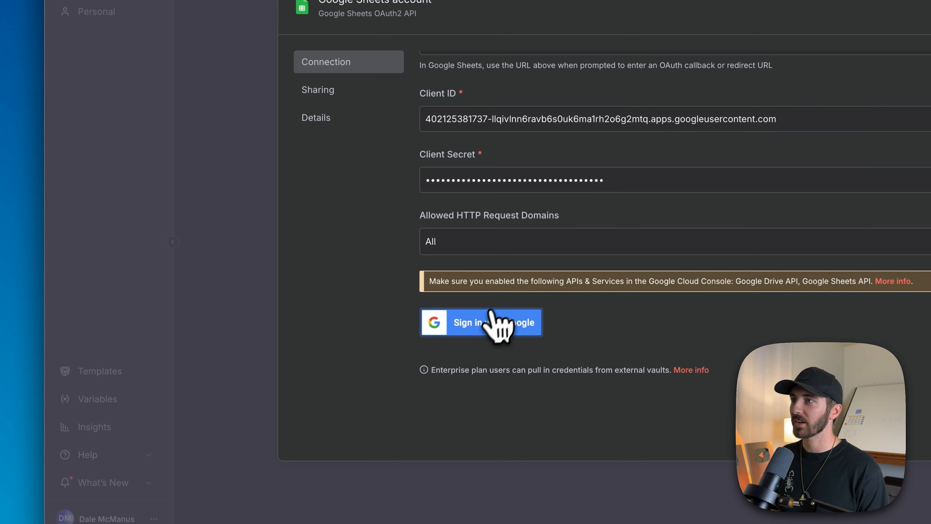
Sign in with the Google account, continue past the unverified app warning, and grant hstgr.cloud all requested Drive and Sheets permissions
left_click(484, 330)
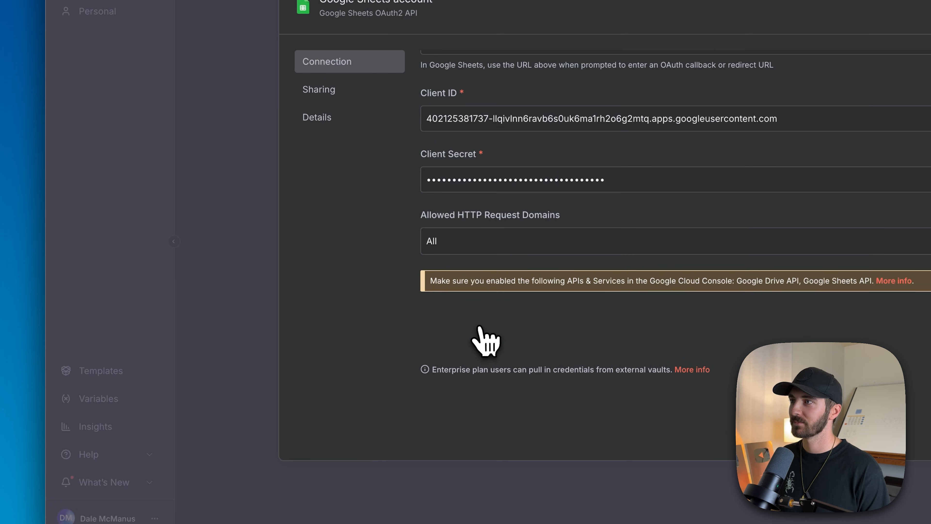
left_click(191, 291)
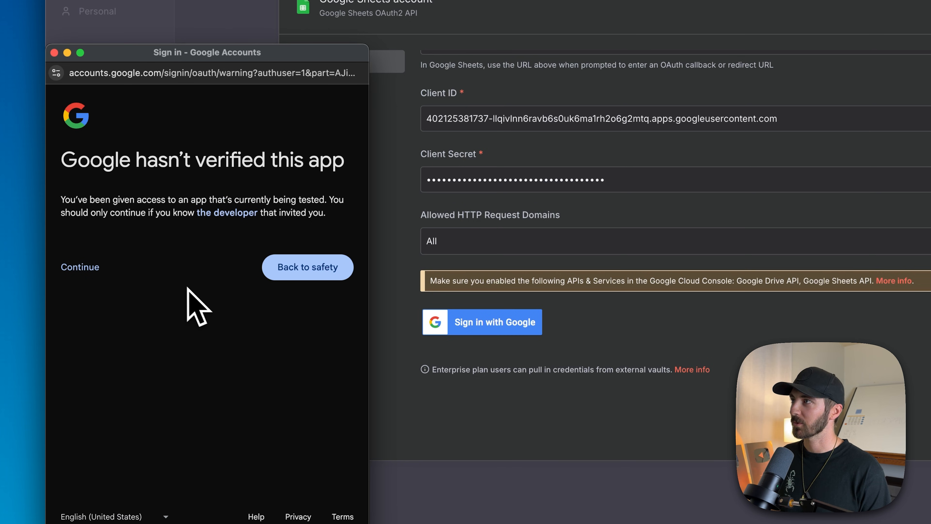
left_click(96, 219)
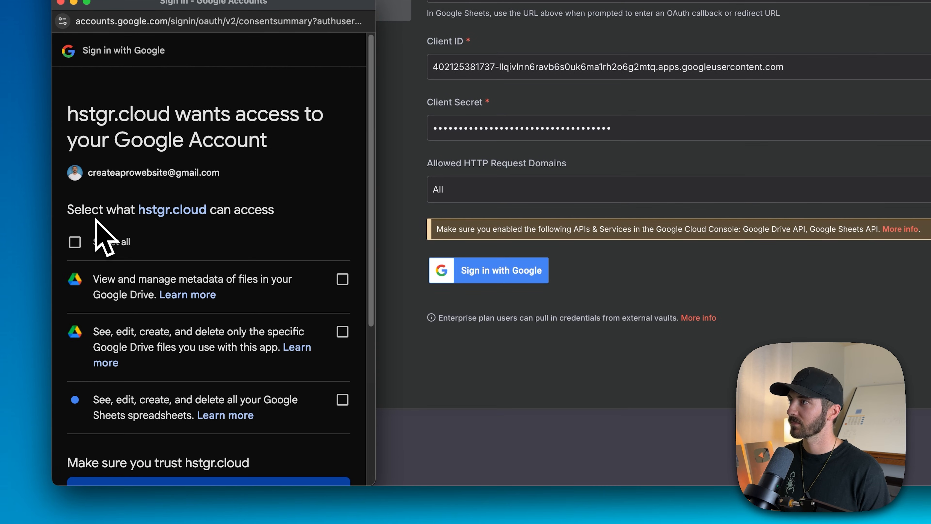
left_click(75, 243)
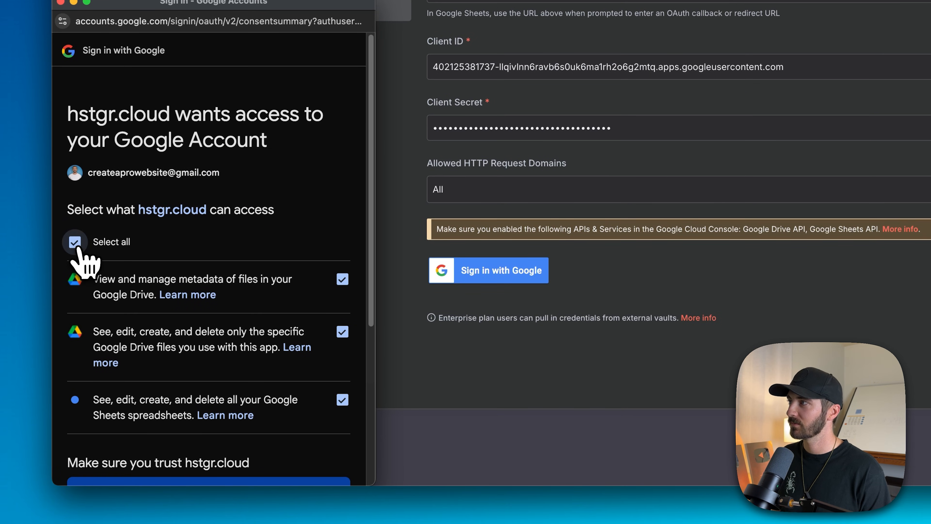
scroll(238, 294, "down", 5)
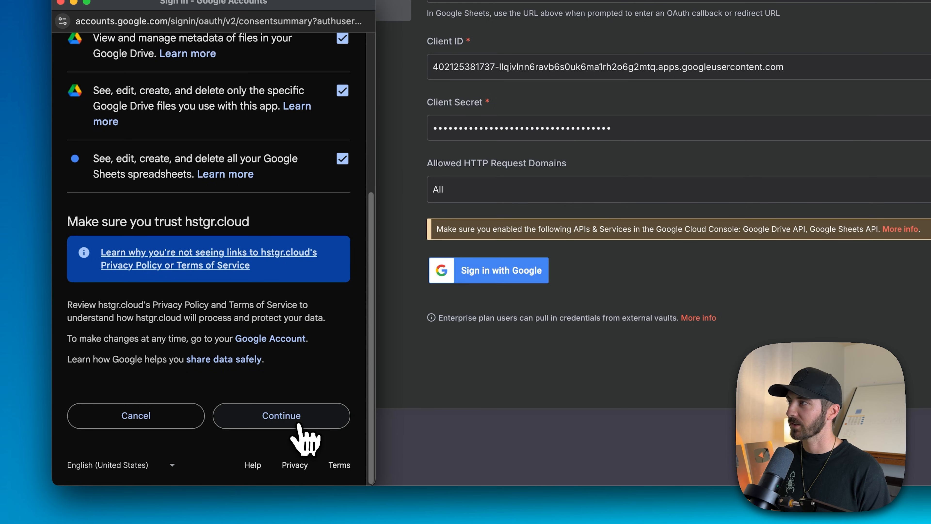
left_click(298, 425)
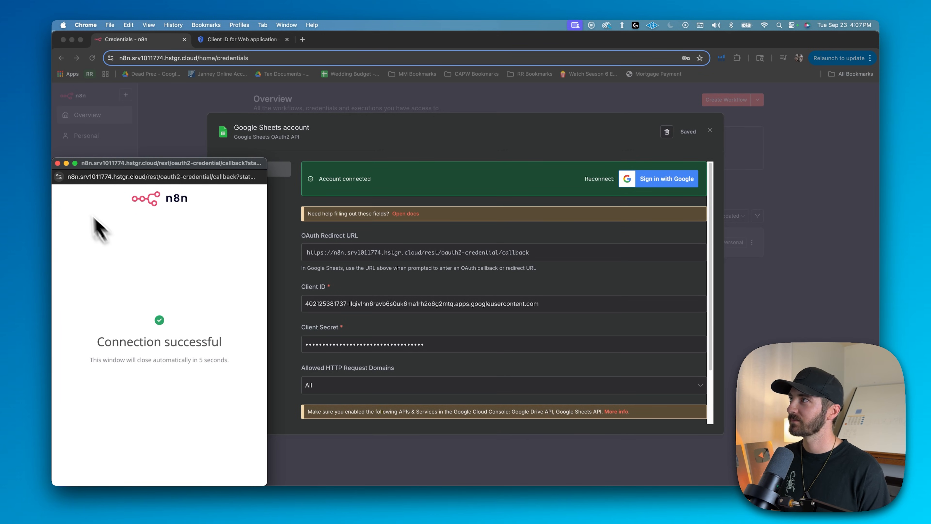
Close the Google Sheets connection window and credential, and start a new Google Drive OAuth2 API credential
left_click(57, 163)
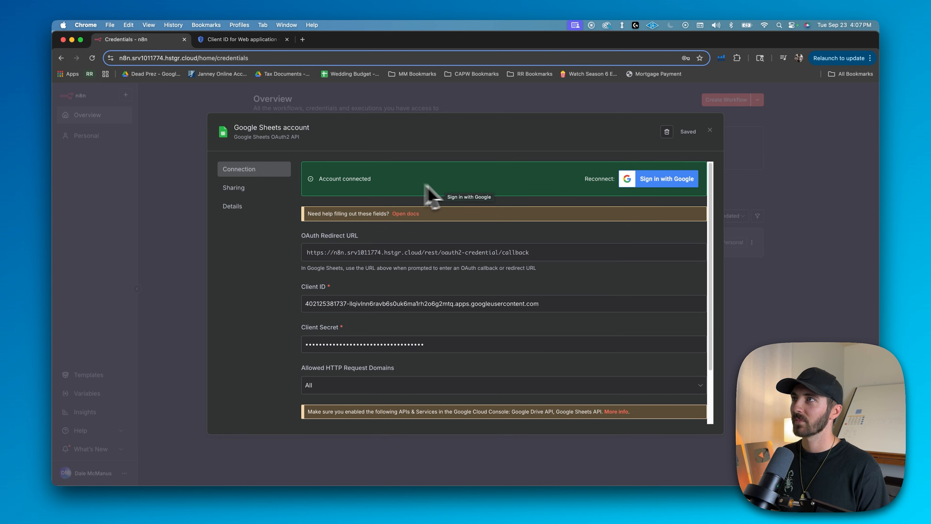
left_click(710, 130)
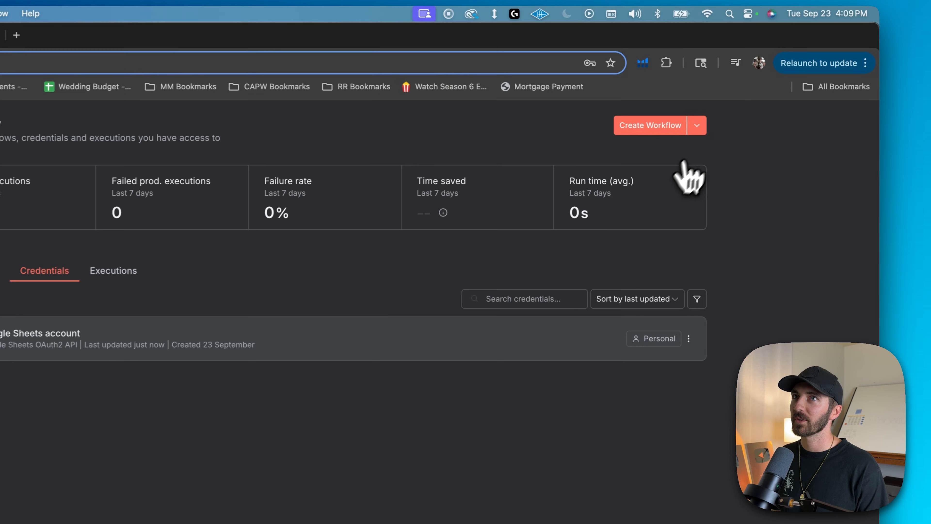
left_click(697, 130)
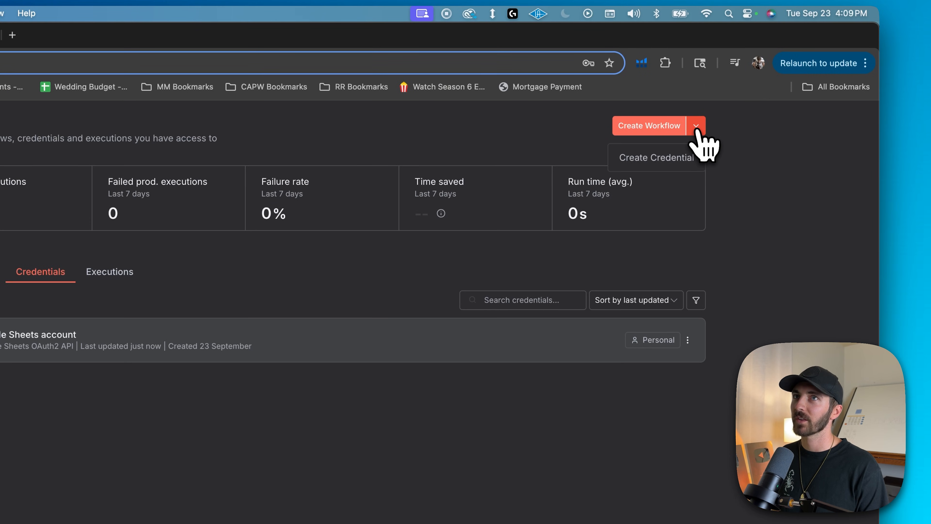
left_click(642, 163)
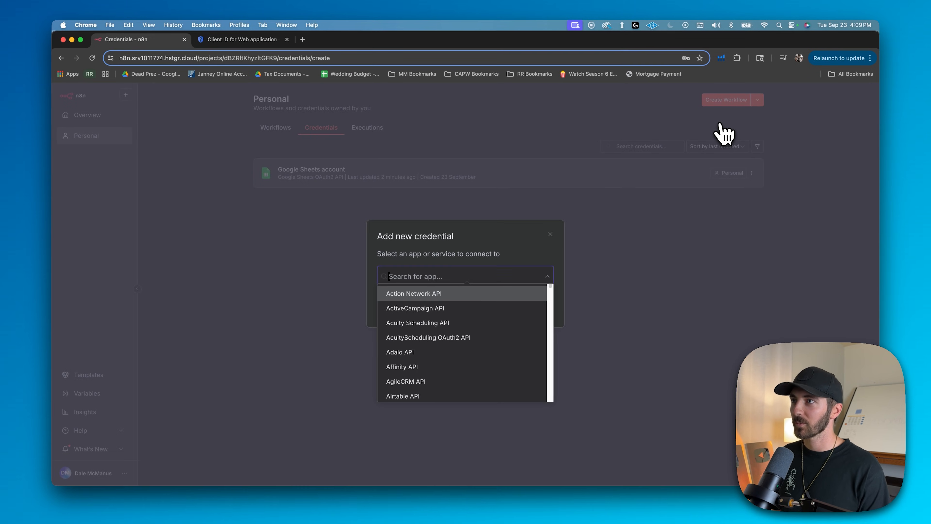
type("google drive")
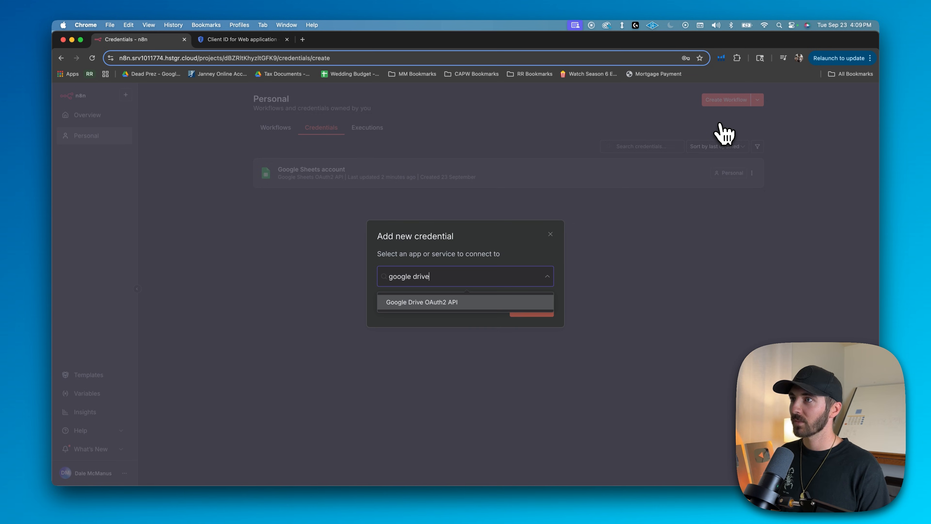
left_click(423, 303)
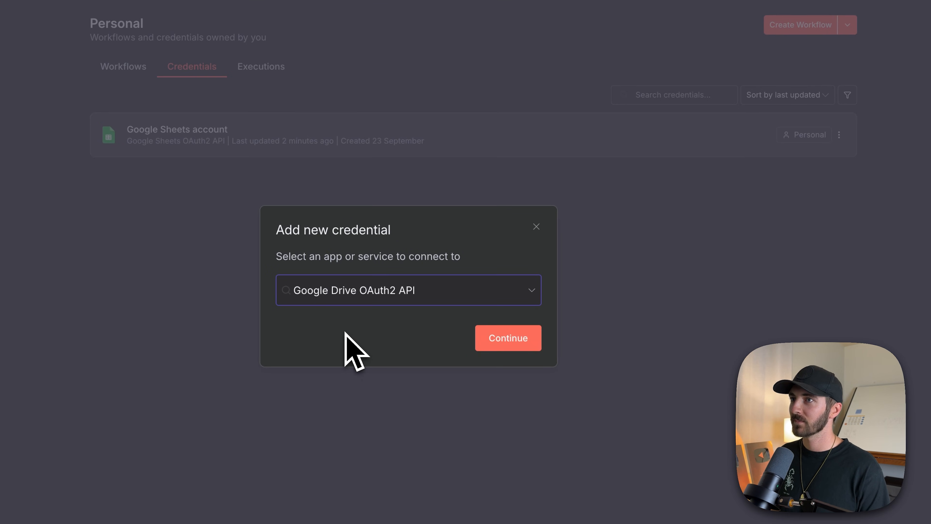
left_click(508, 339)
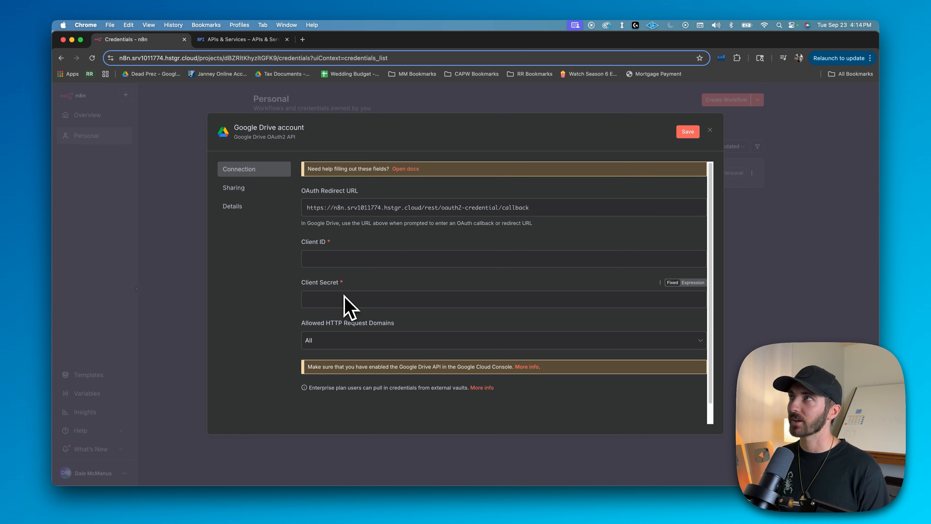
Copy the client ID of Web client 1 from the Google Cloud project's credentials into the n8n Google Drive credential
left_click(237, 39)
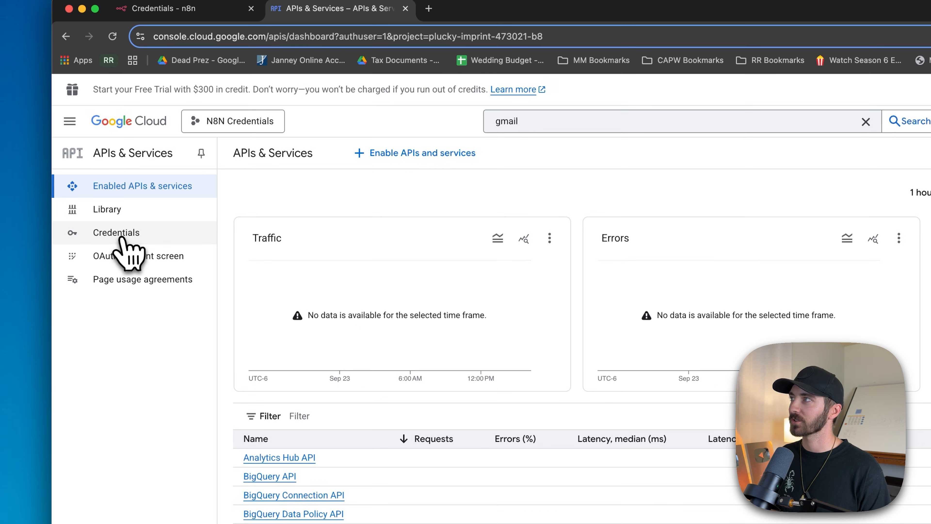
left_click(120, 238)
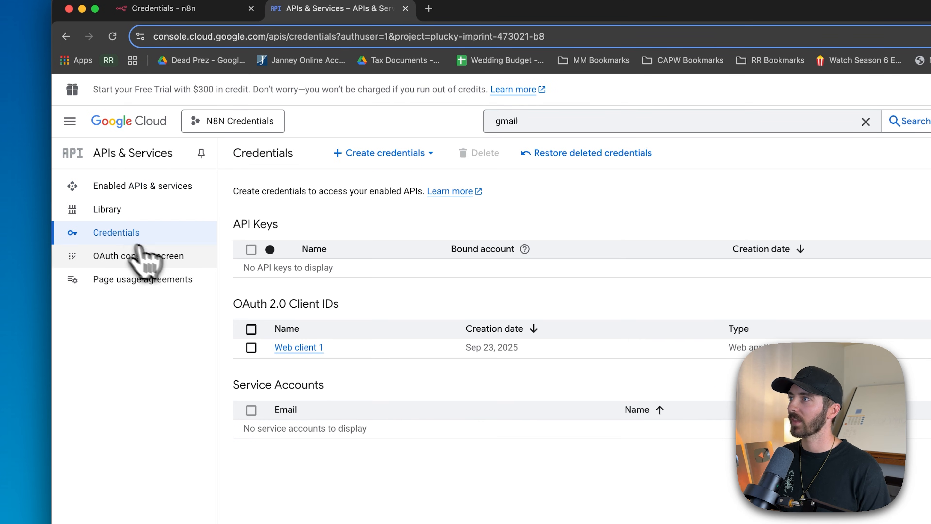
left_click(309, 350)
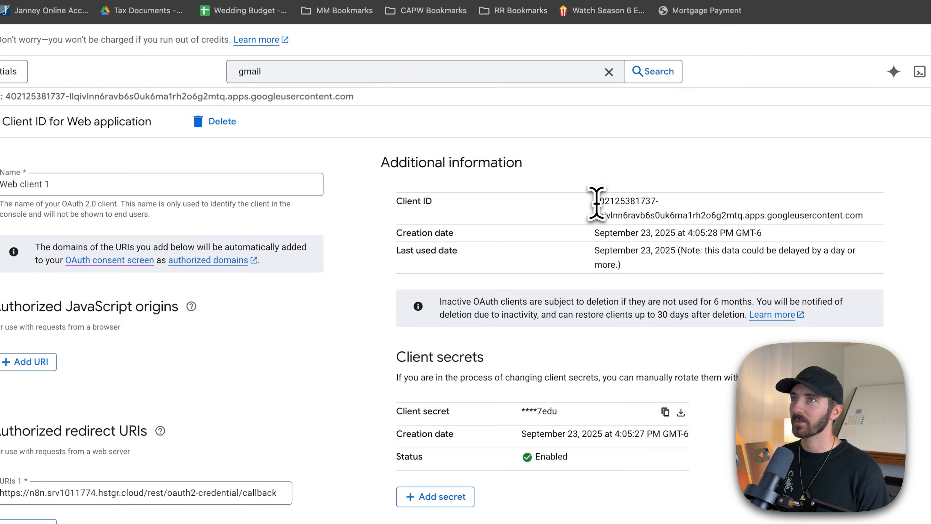
left_click_drag(596, 202, 860, 215)
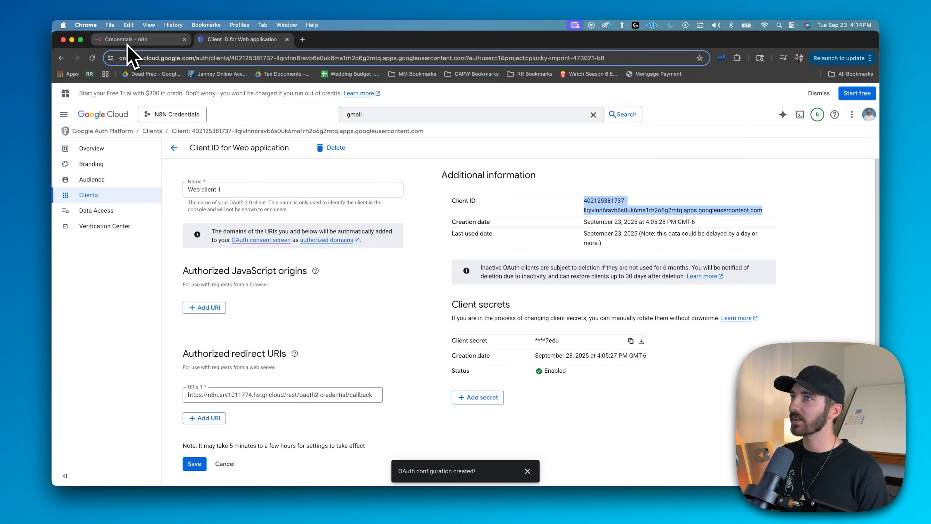
left_click(127, 41)
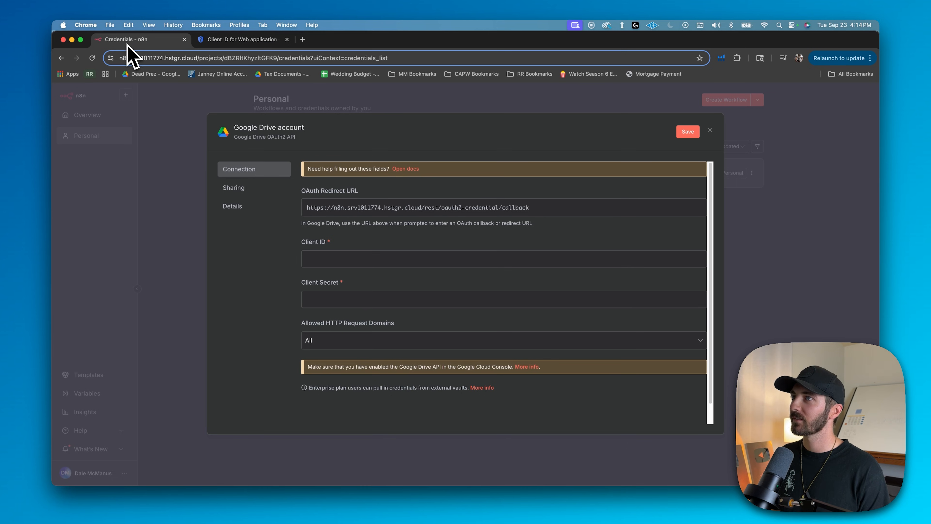
key("super+v")
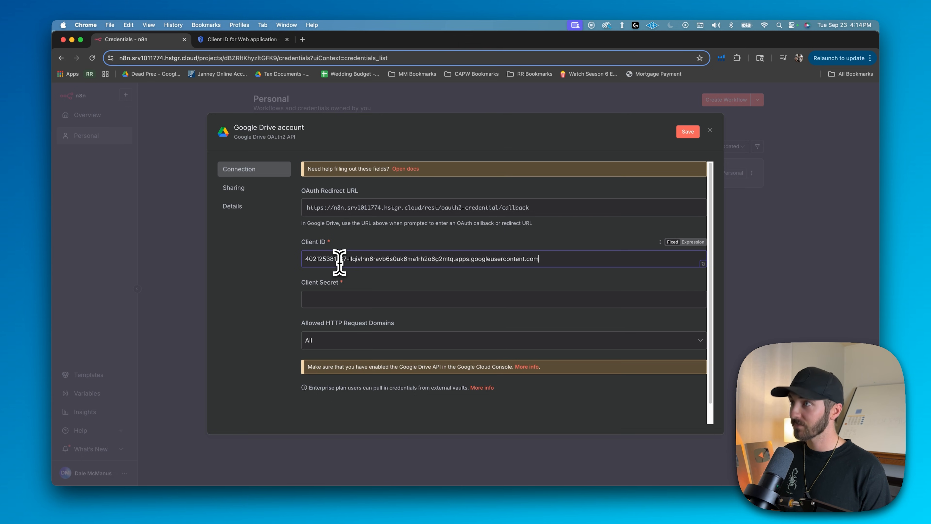
Copy the client secret of Web client 1 from Google Cloud into the n8n Google Drive credential and save it
left_click(240, 41)
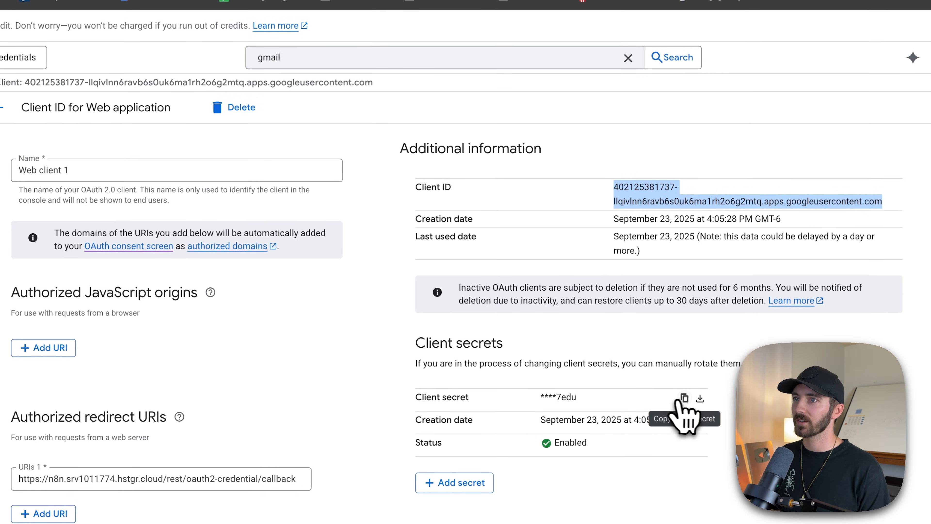
left_click(684, 398)
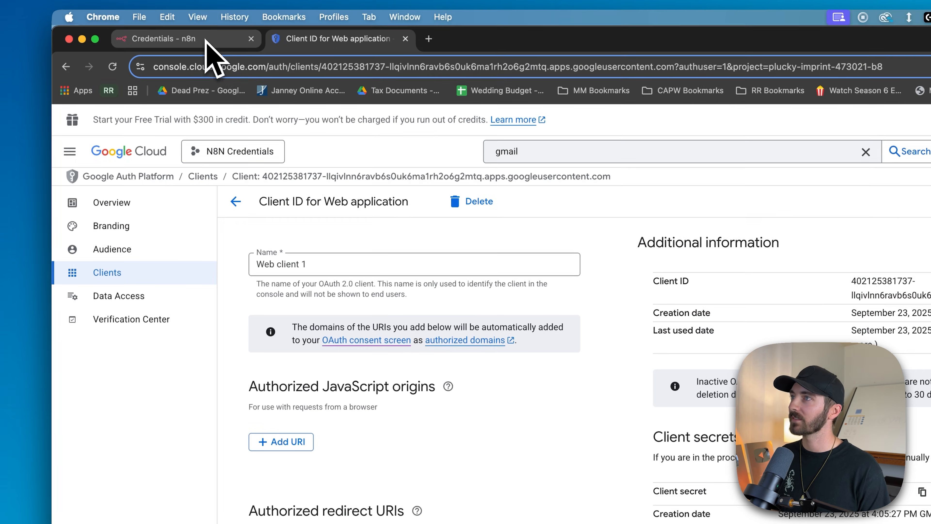
left_click(207, 39)
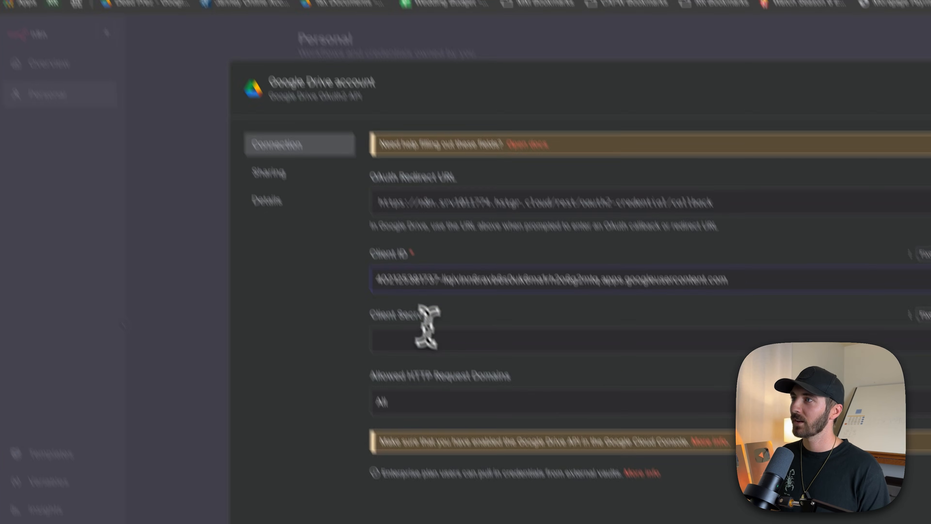
left_click(405, 433)
key("super+v")
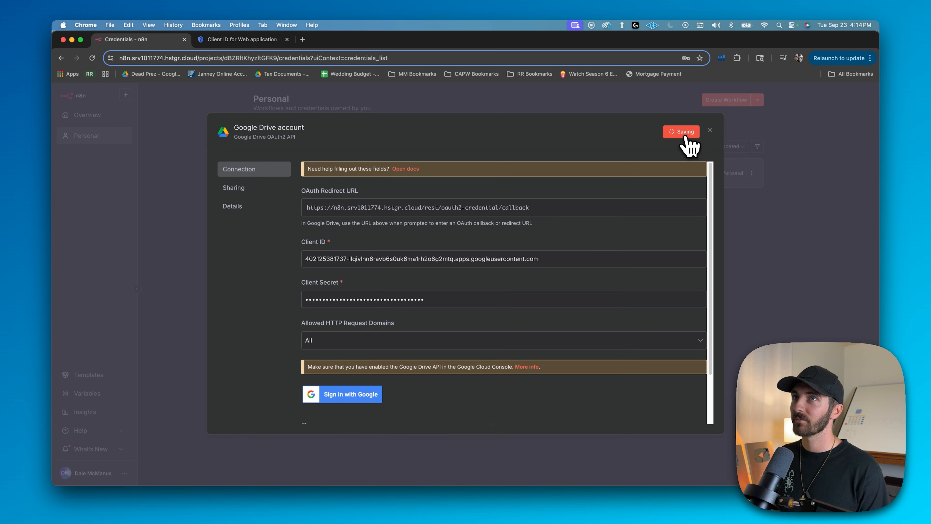
Sign in to the Google Drive credential with the Google account, continuing past the unverified app warning and approving hstgr.cloud's access
scroll(401, 314, "down", 2)
left_click(337, 346)
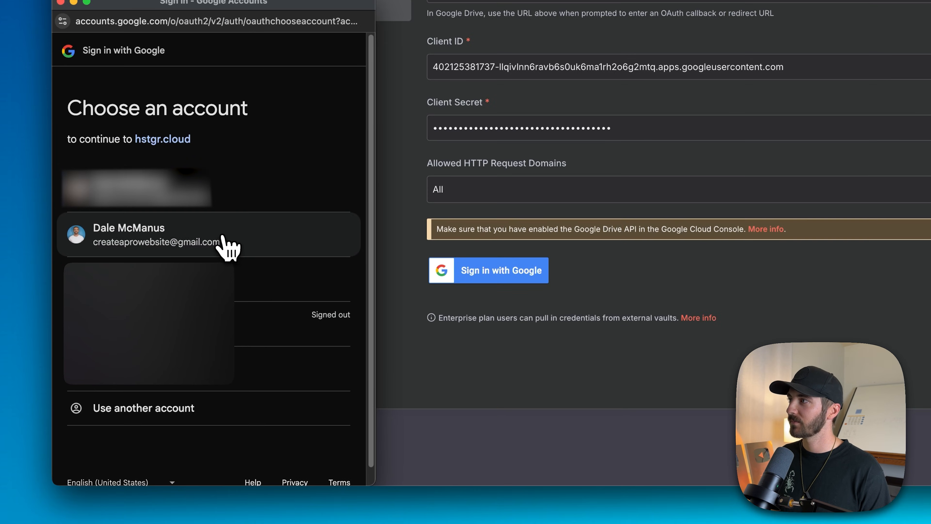
left_click(220, 285)
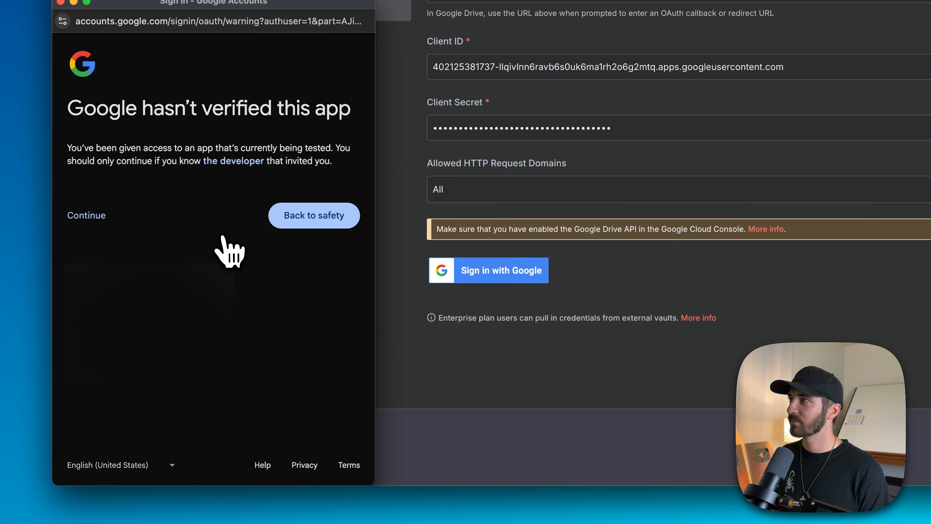
left_click(90, 216)
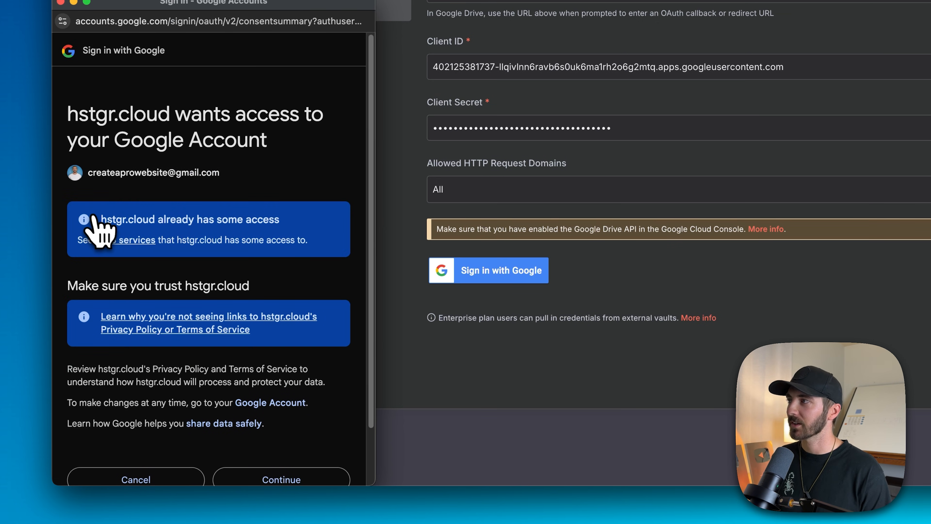
scroll(102, 238, "down", 3)
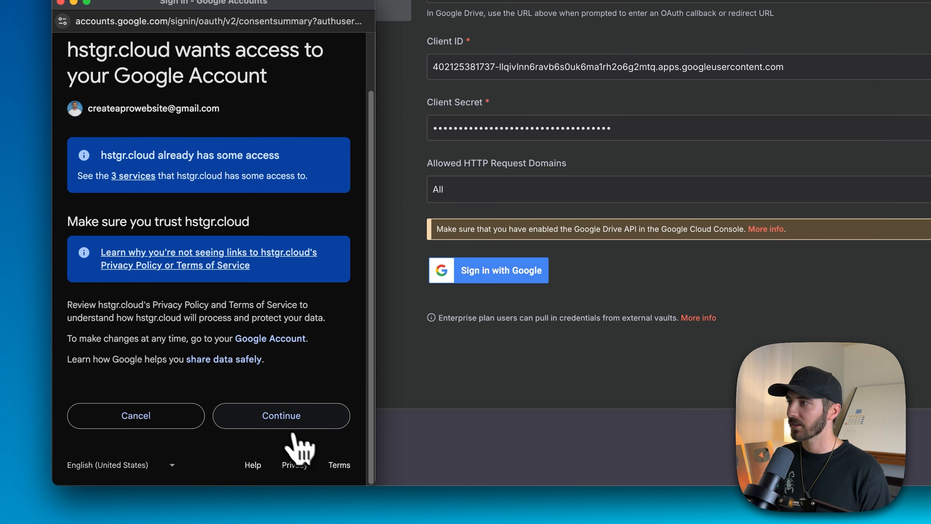
left_click(278, 422)
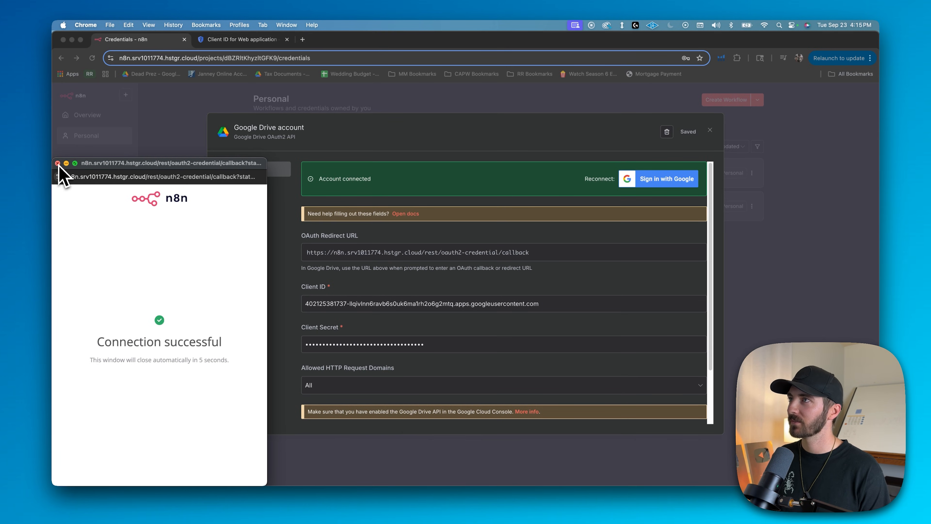
Close the connection window and the Google Drive credential, and dismiss the browser's offer to save the password
left_click(57, 163)
left_click(710, 130)
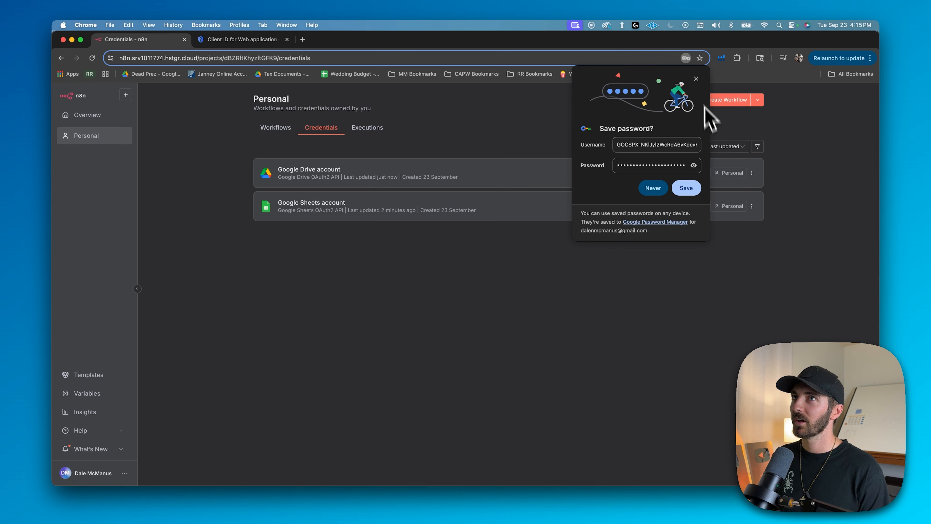
left_click(696, 78)
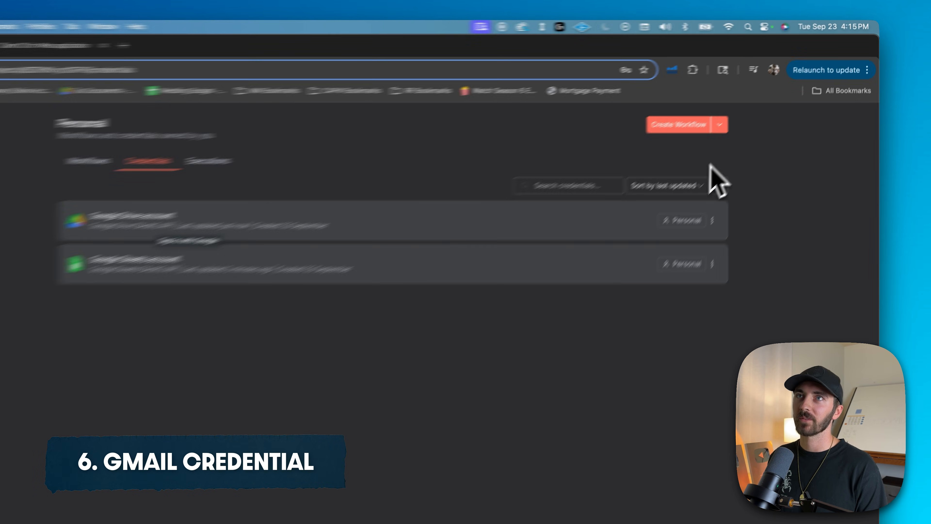
Create a new n8n credential of the type Gmail OAuth2 API
left_click(697, 143)
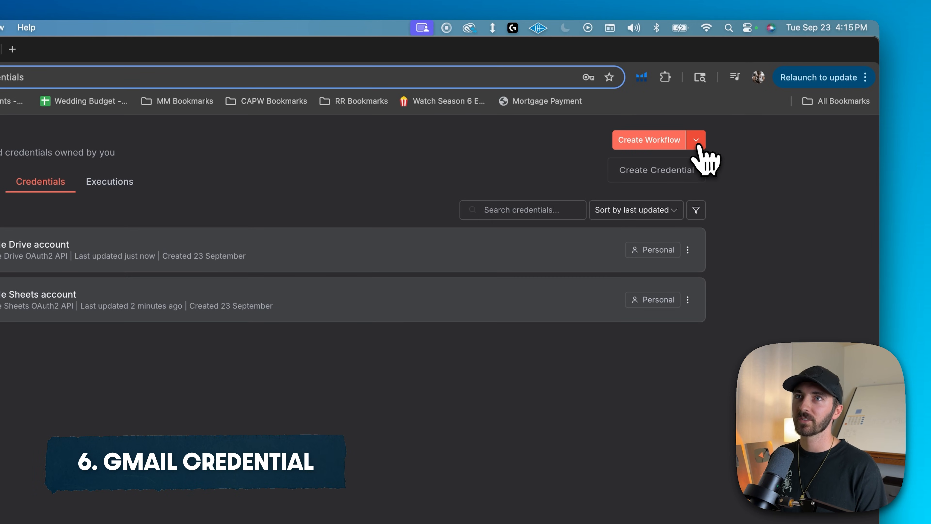
left_click(651, 178)
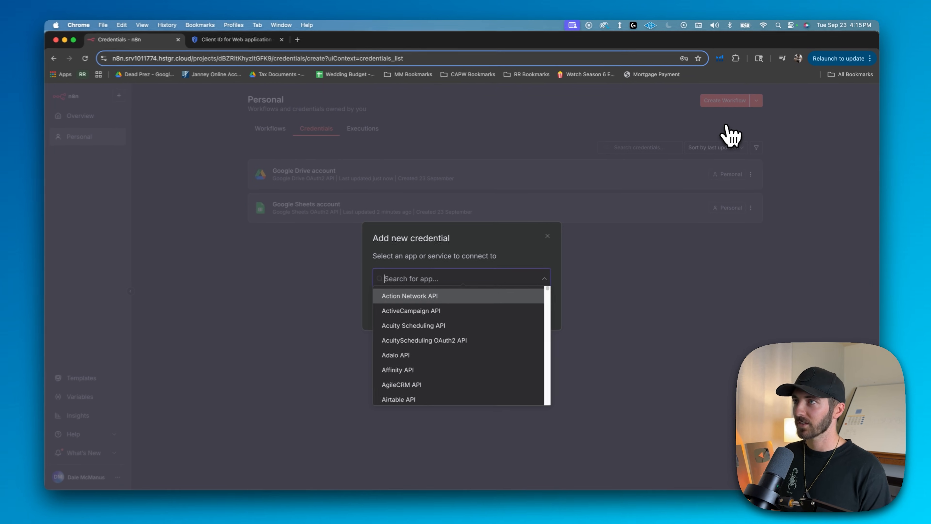
type("gmail")
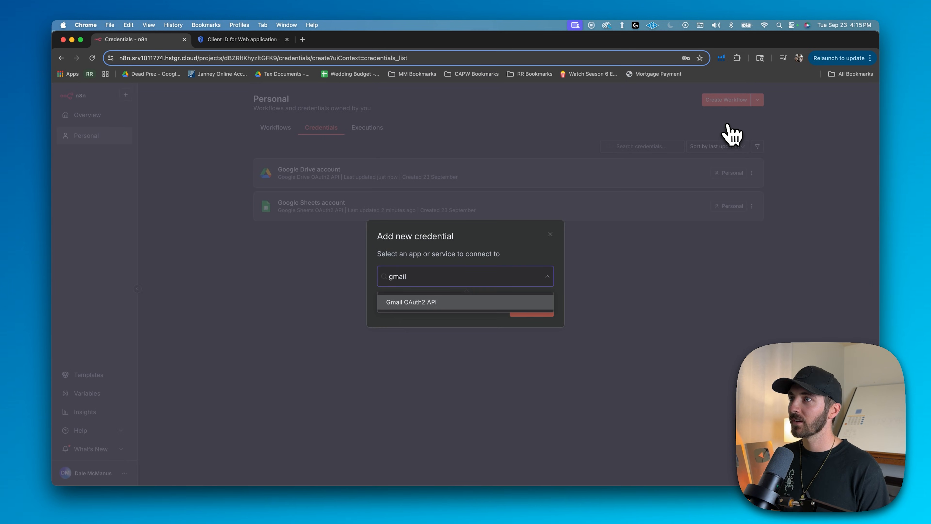
left_click(419, 302)
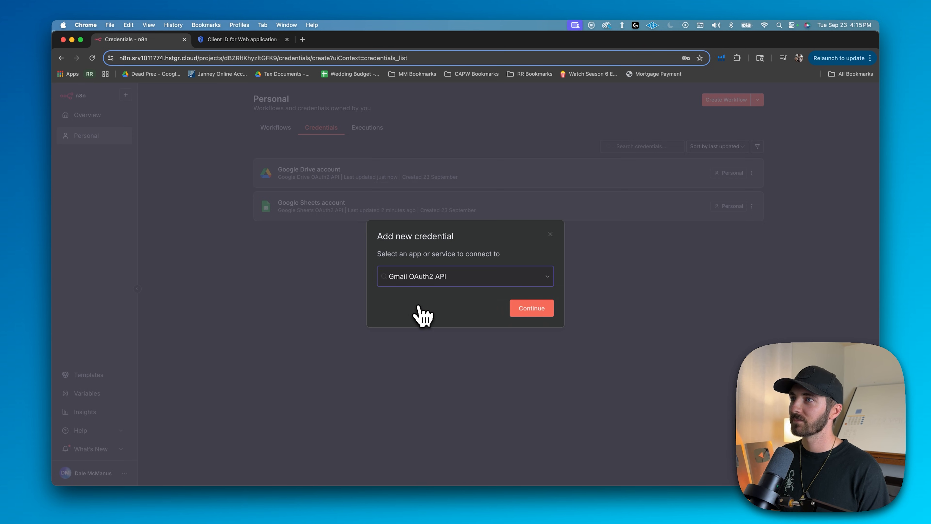
left_click(532, 315)
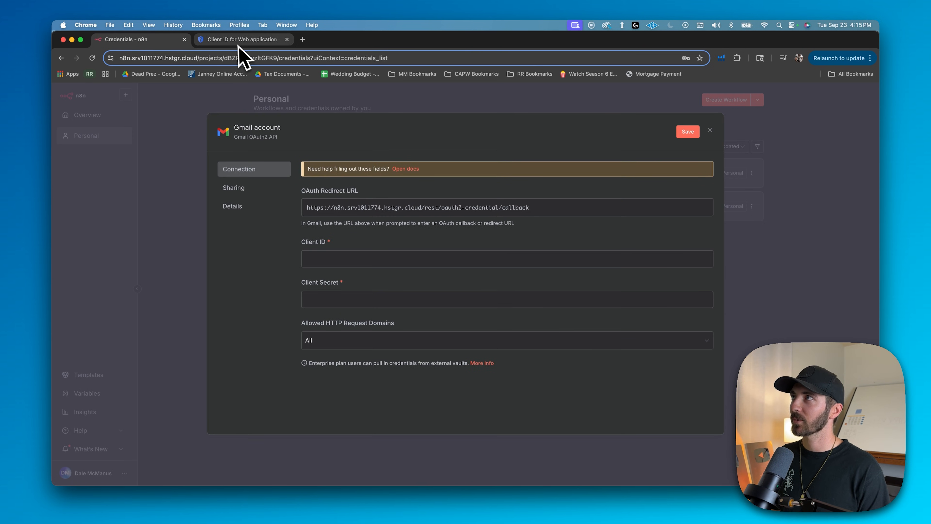
Copy the client ID of Web client 1 from Google Cloud into the n8n Gmail credential
left_click(238, 40)
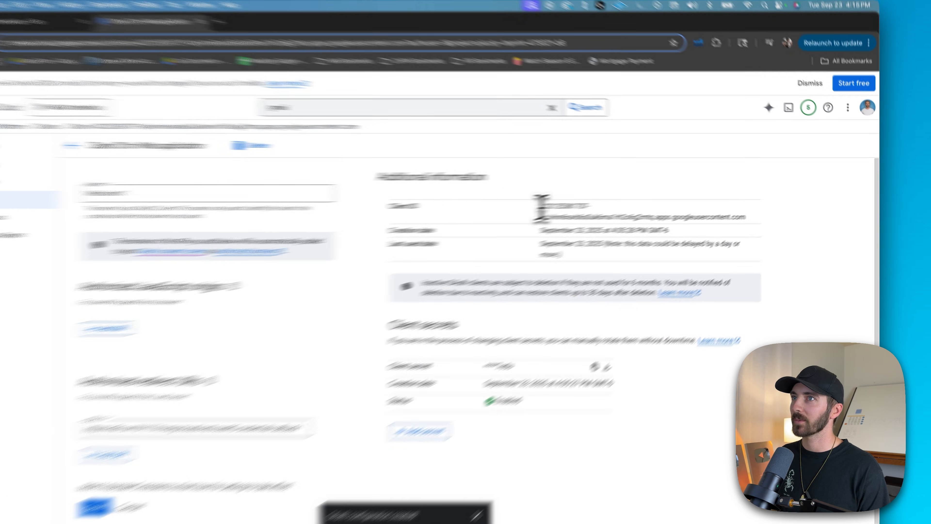
left_click_drag(583, 200, 765, 211)
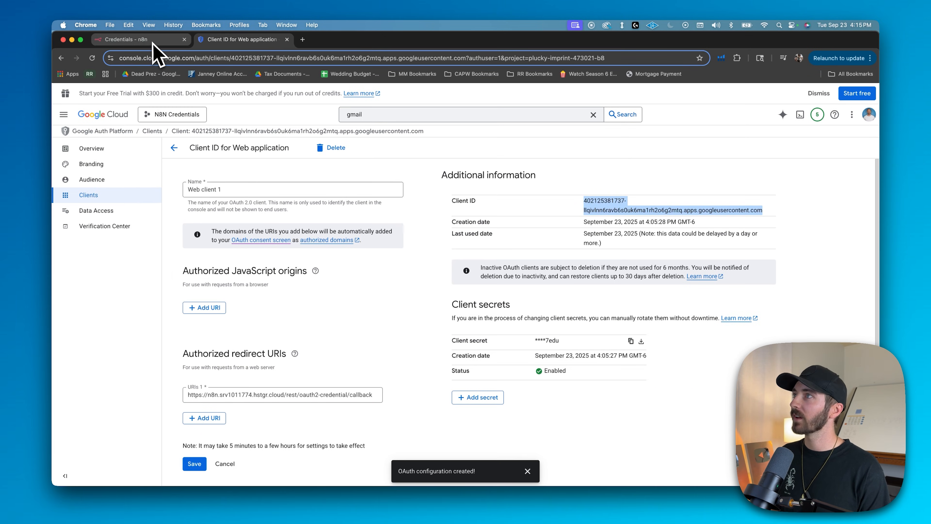
left_click(152, 43)
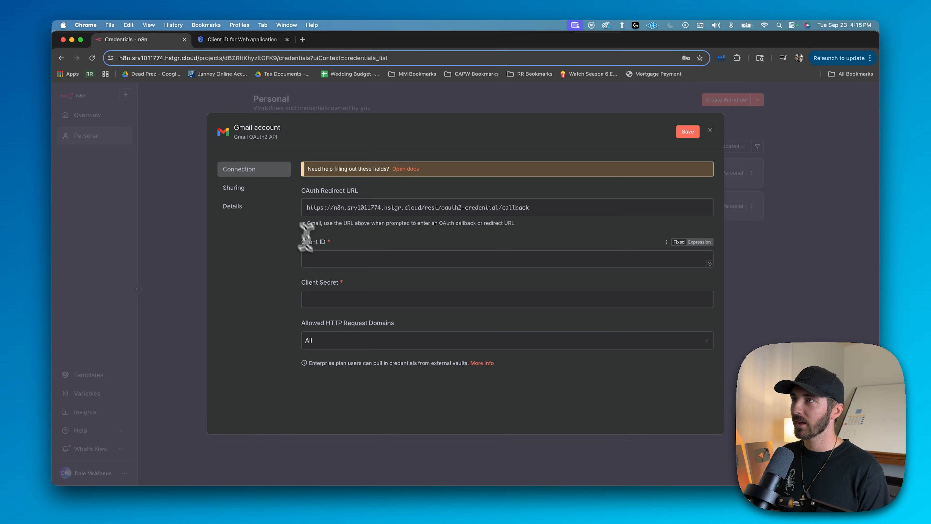
key("super+v")
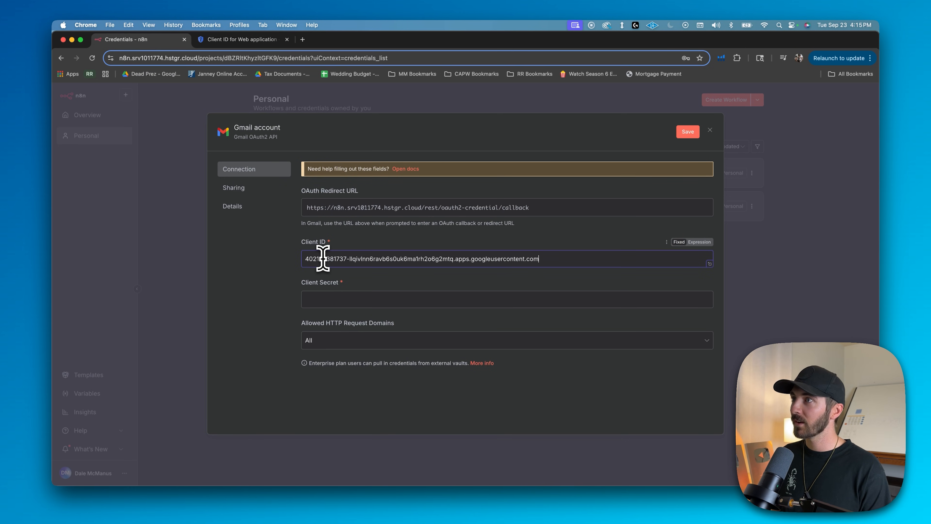
Copy the client secret of Web client 1 from Google Cloud into the n8n Gmail credential and save it
left_click(240, 40)
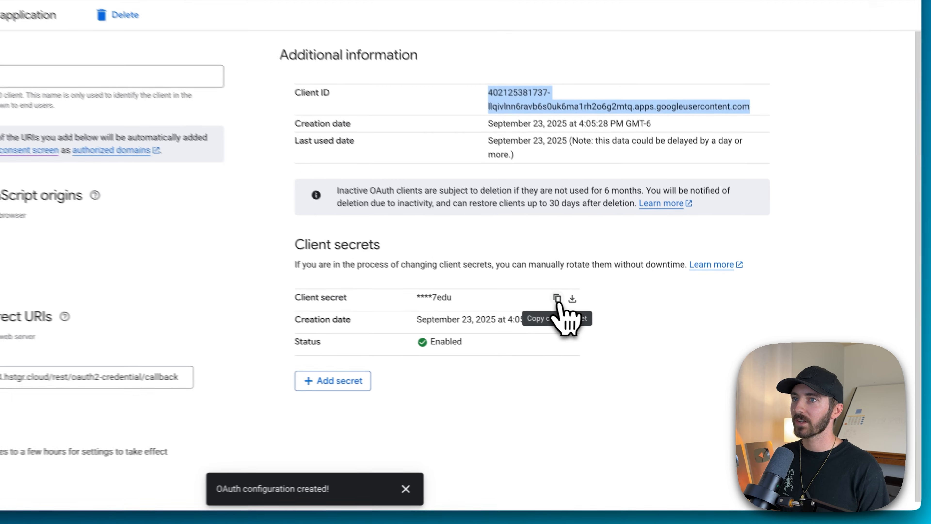
left_click(631, 341)
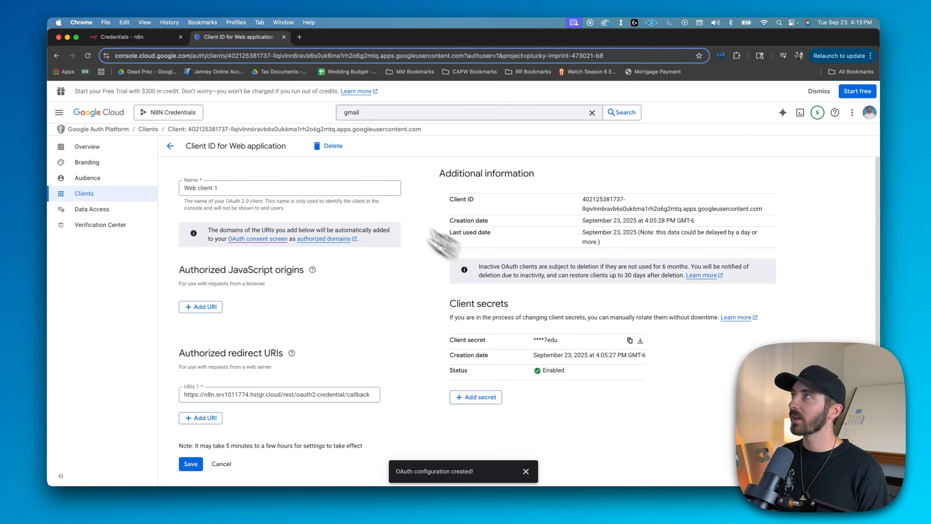
left_click(146, 42)
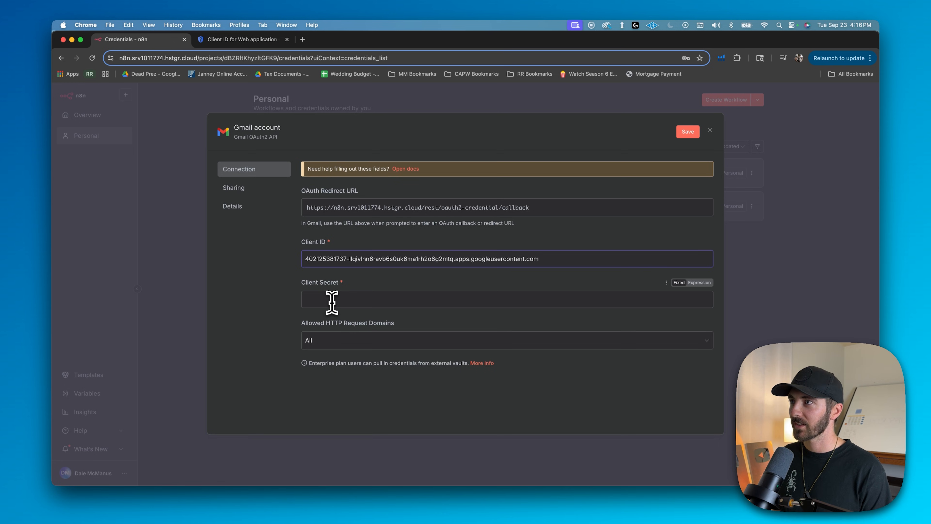
key("super+v")
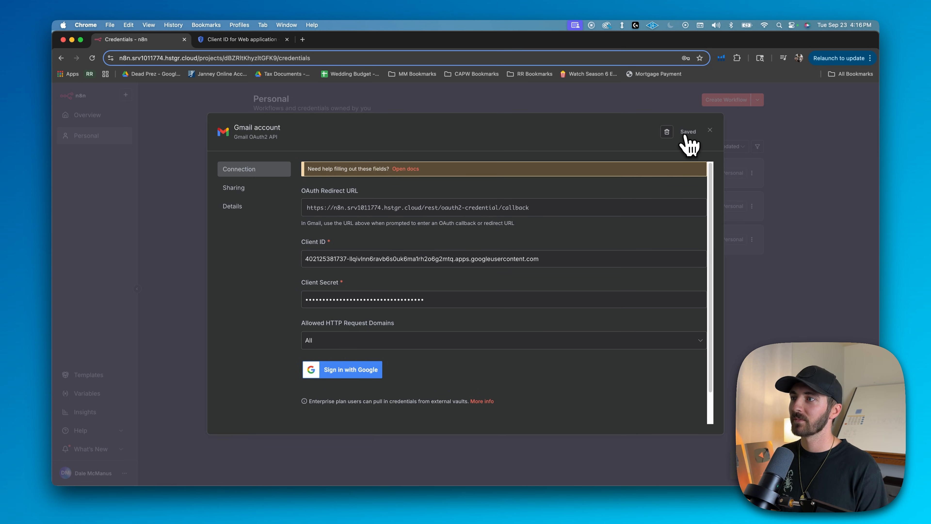
Sign in with Google from the Gmail credential using the test user's account and continue past the unverified app warning
left_click(337, 374)
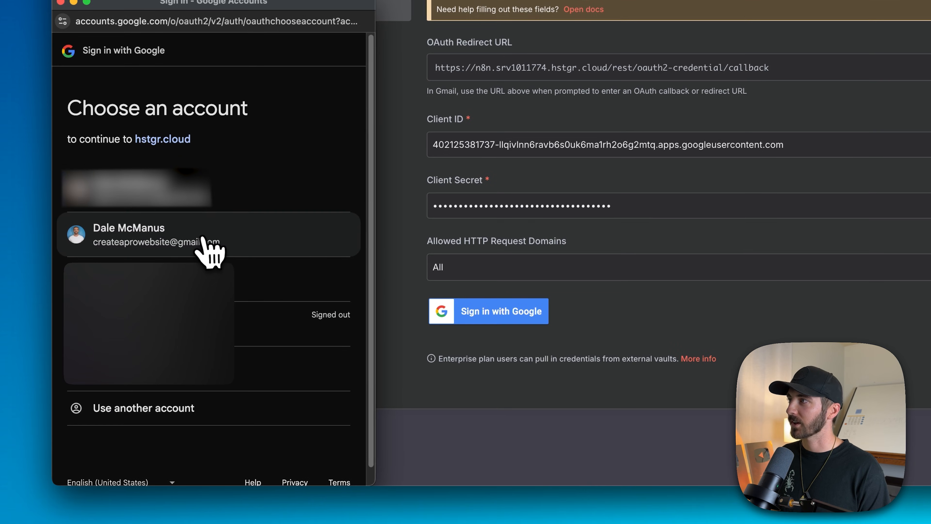
left_click(200, 239)
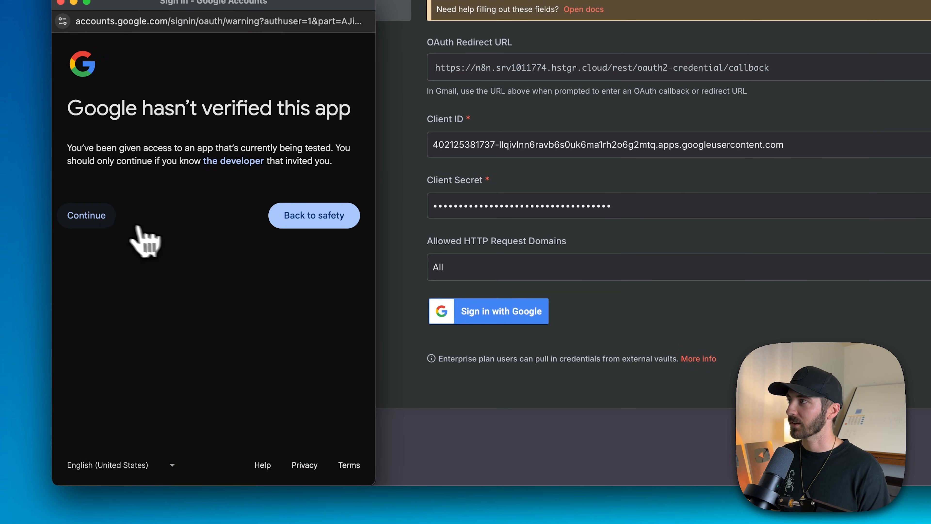
left_click(96, 216)
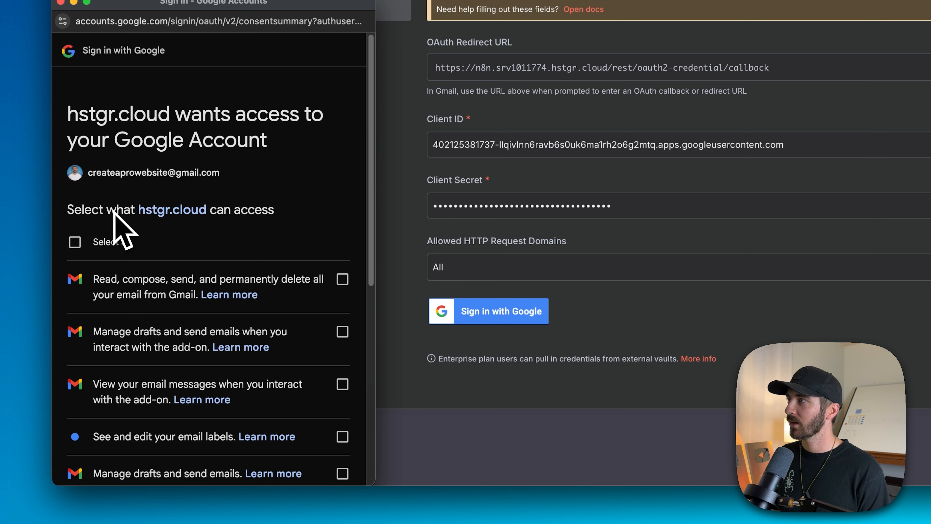
Grant hstgr.cloud all the requested Gmail permissions, and close the connection window and the Gmail credential
left_click(75, 242)
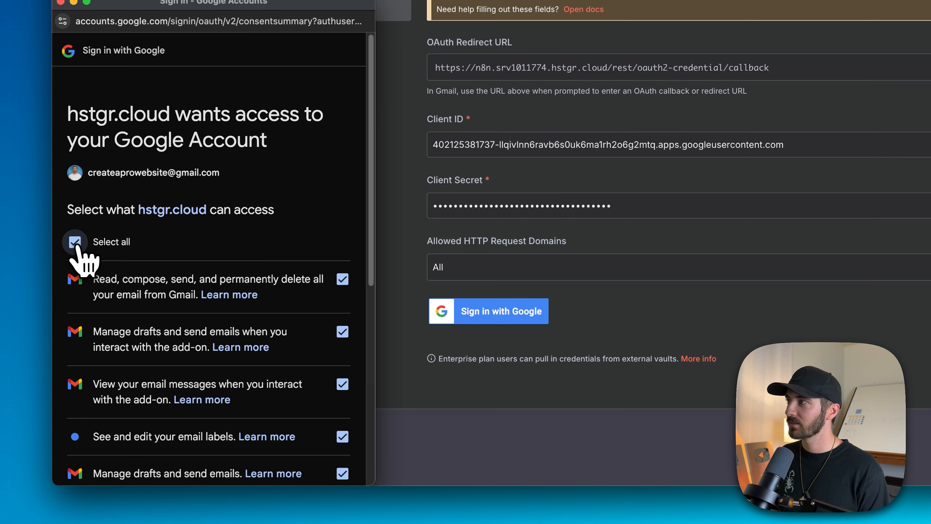
scroll(177, 246, "down", 10)
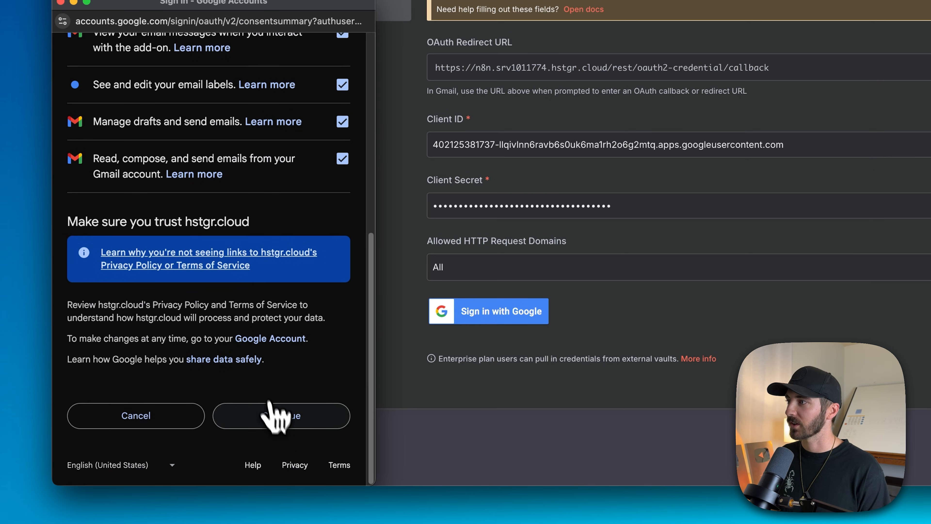
left_click(276, 418)
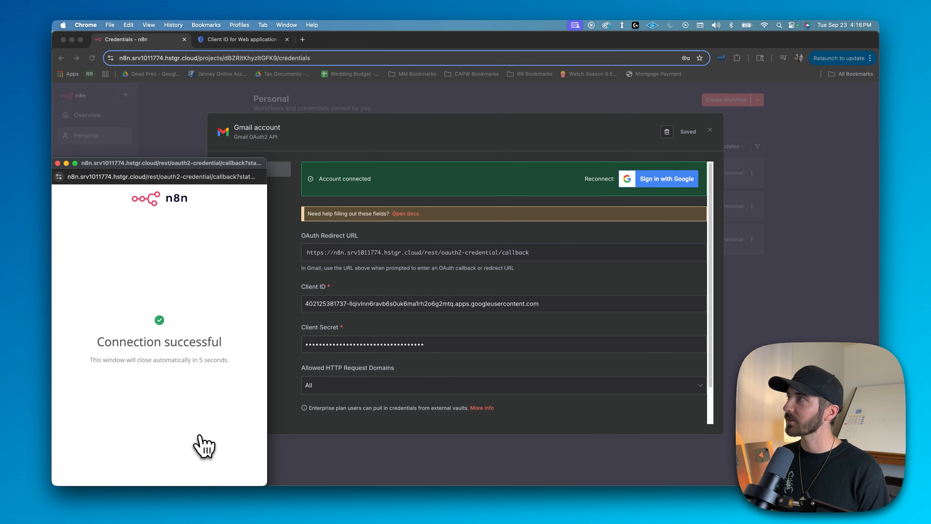
left_click(57, 164)
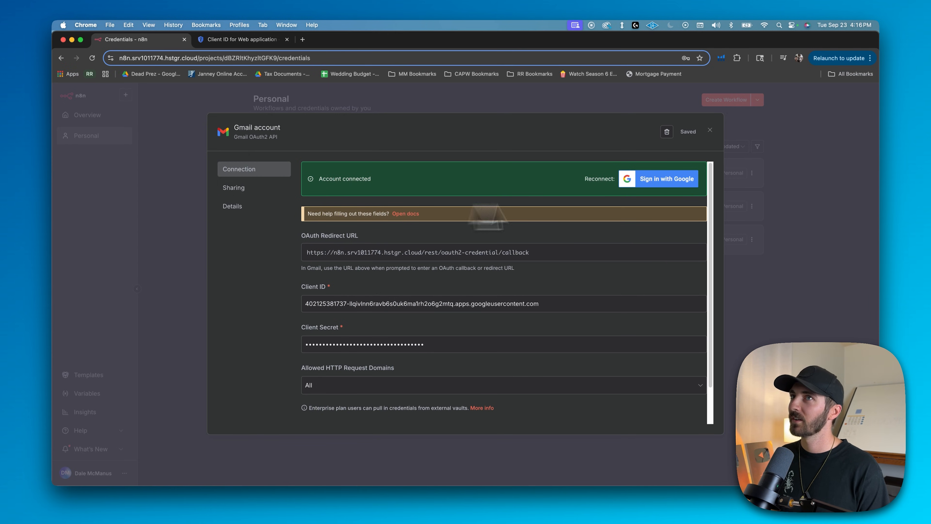
left_click(710, 132)
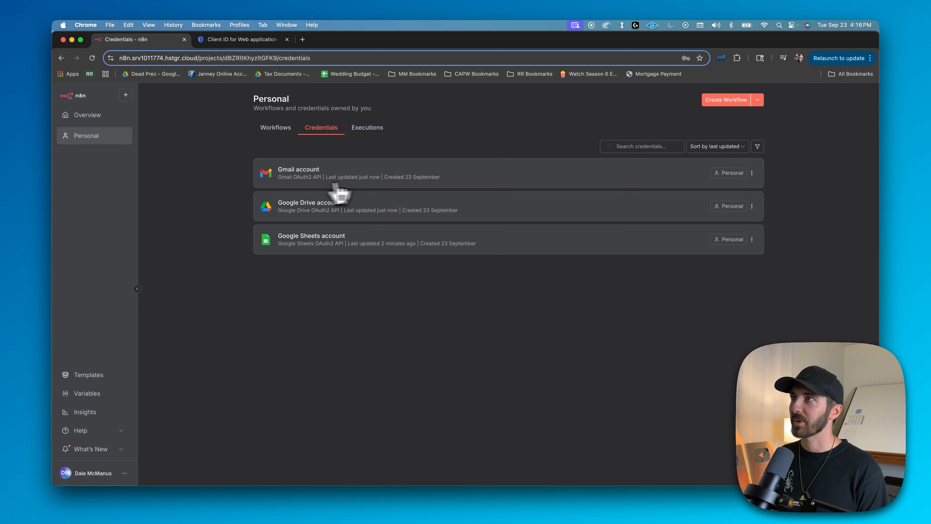